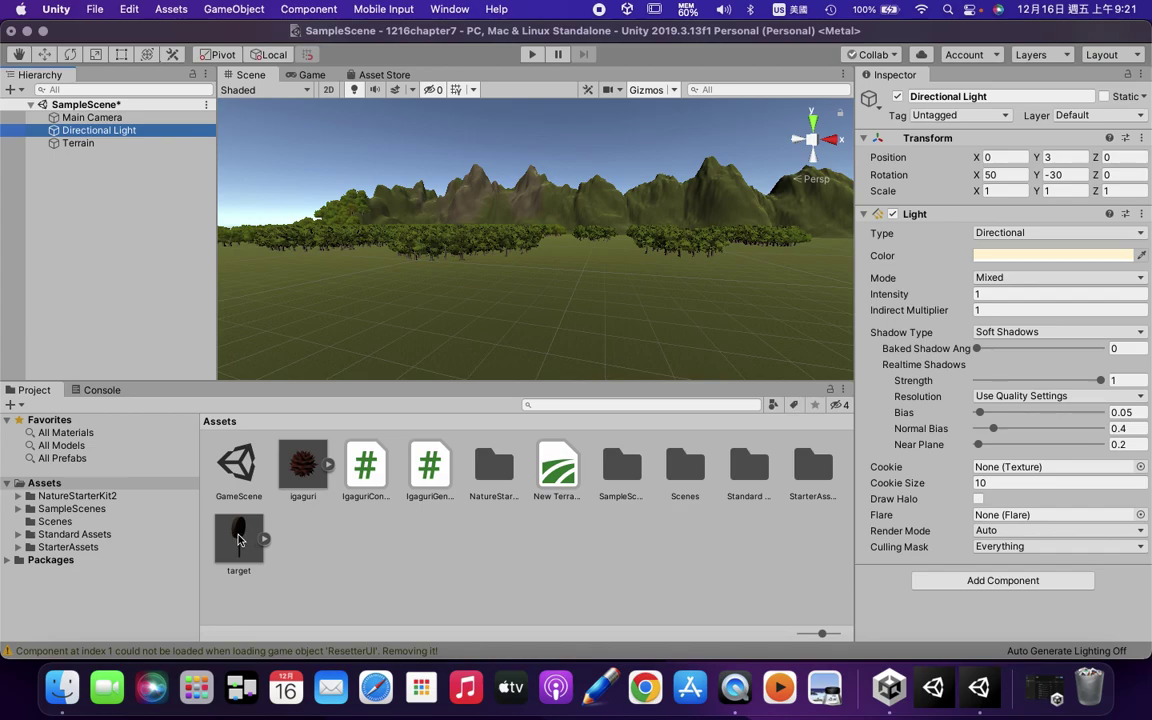
# Place the target model in the scene and set its position to X 0, Y 0, Z 10
pyautogui.moveTo(238, 540); pyautogui.dragTo(449, 292)
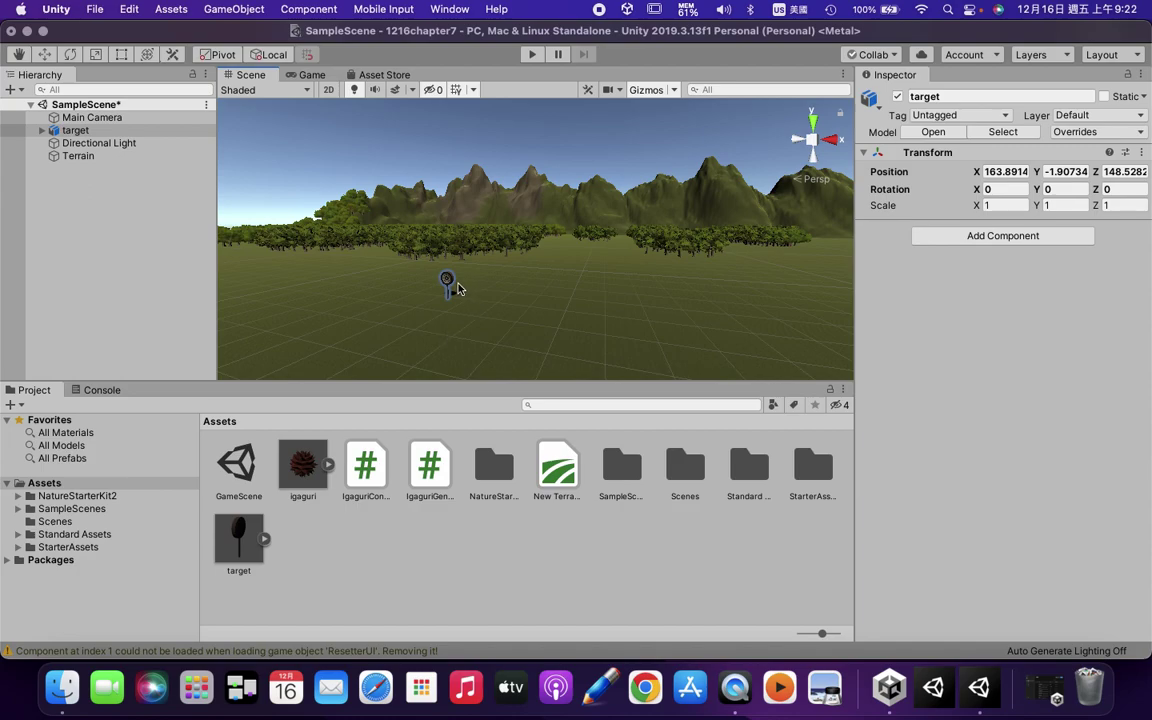
pyautogui.click(1024, 170)
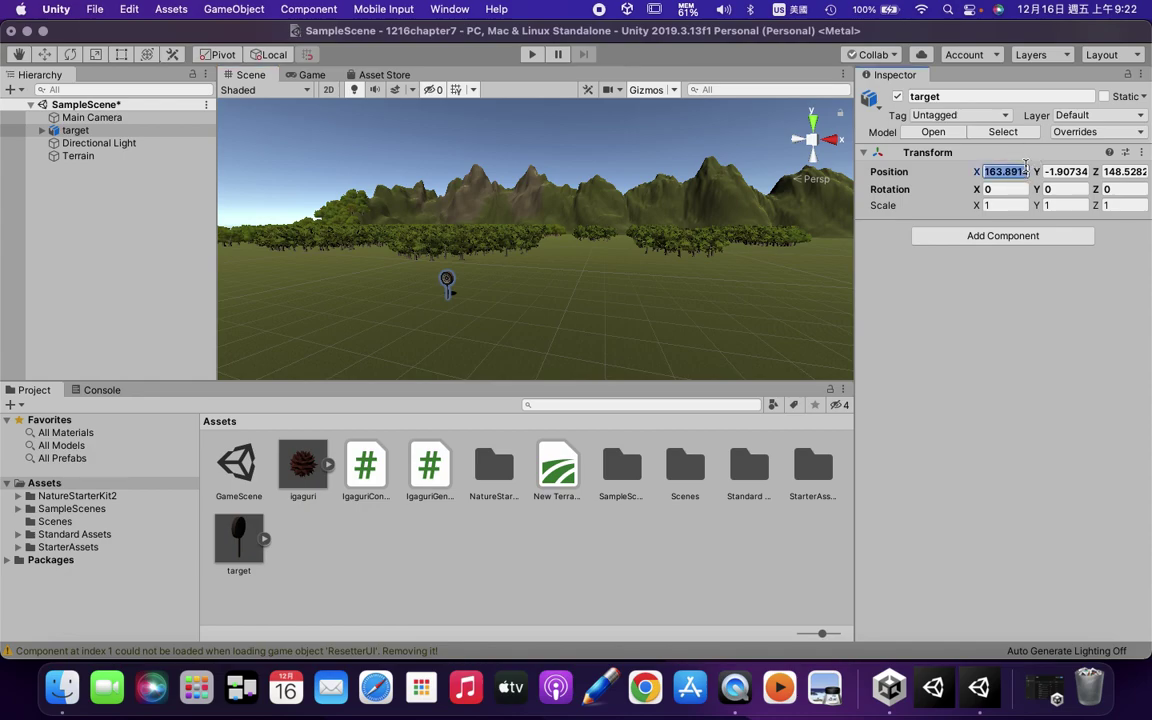
pyautogui.write('0')
pyautogui.press('Tab')
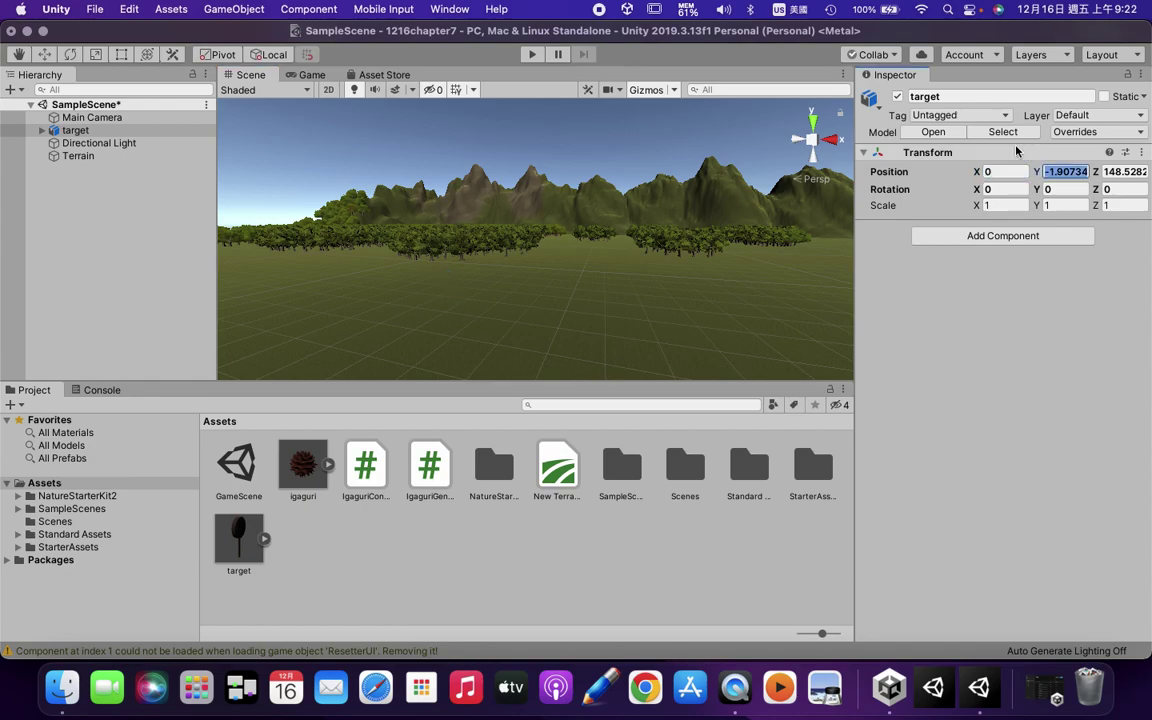
pyautogui.write('0')
pyautogui.press('Tab')
pyautogui.write('10')
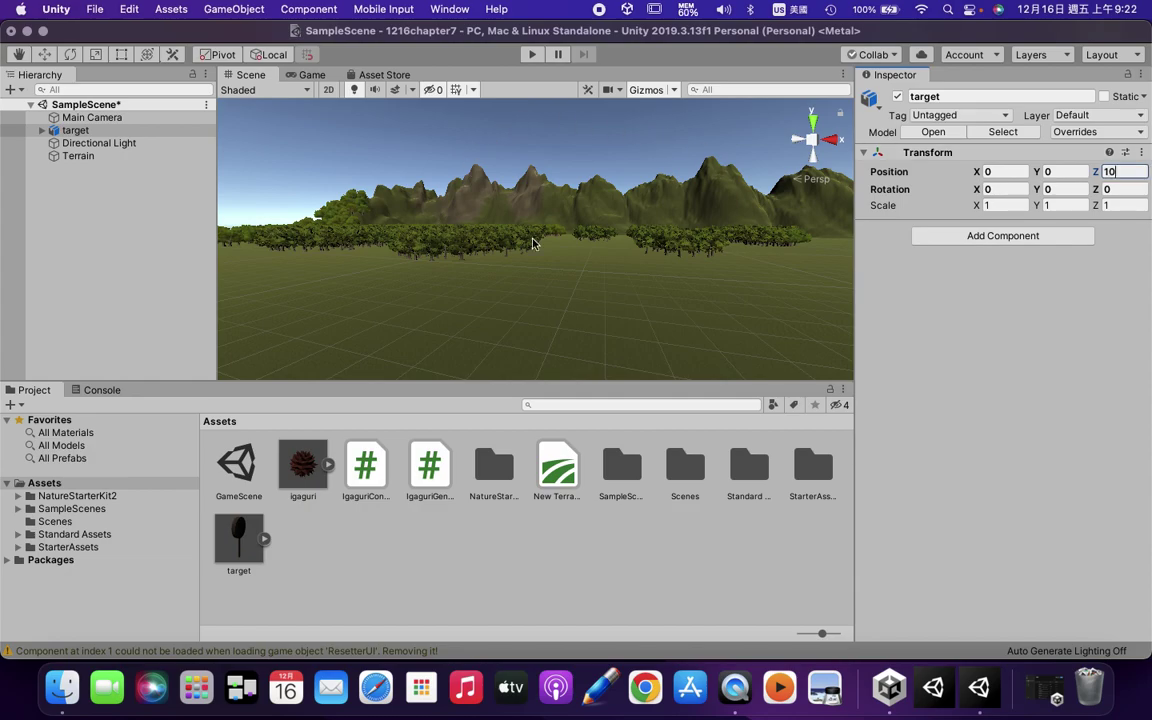
# Check the target's placement in the Game view and from a wider angle in the Scene view
pyautogui.click(313, 77)
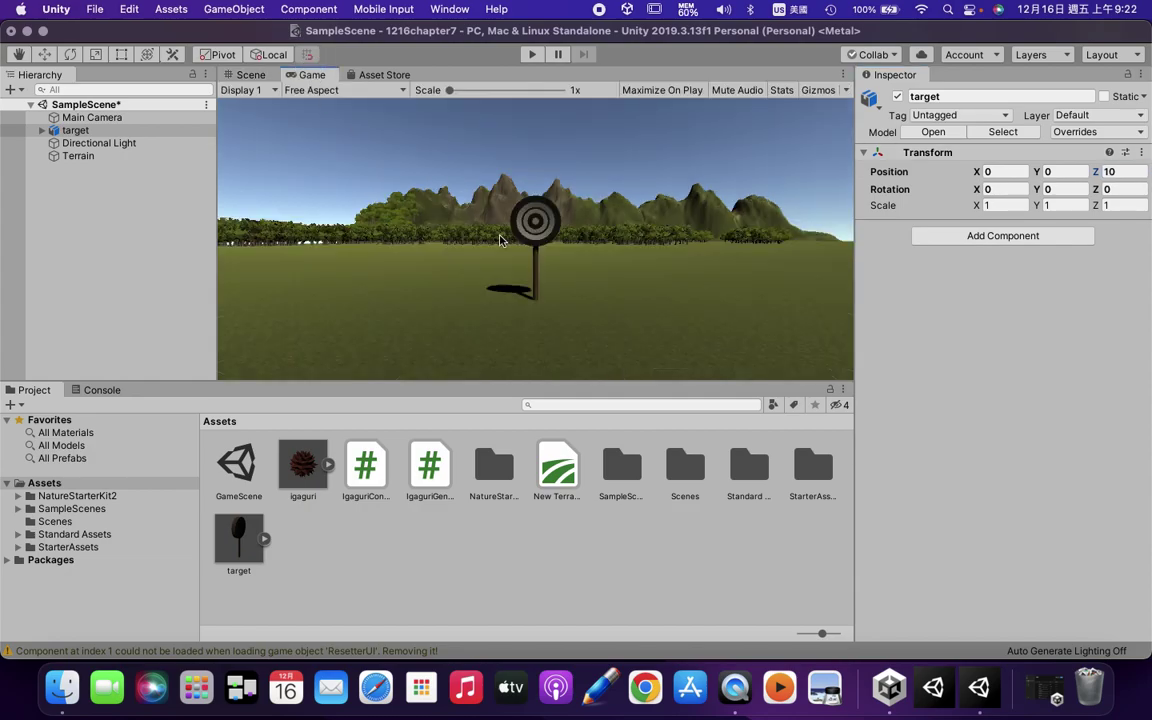
pyautogui.click(251, 77)
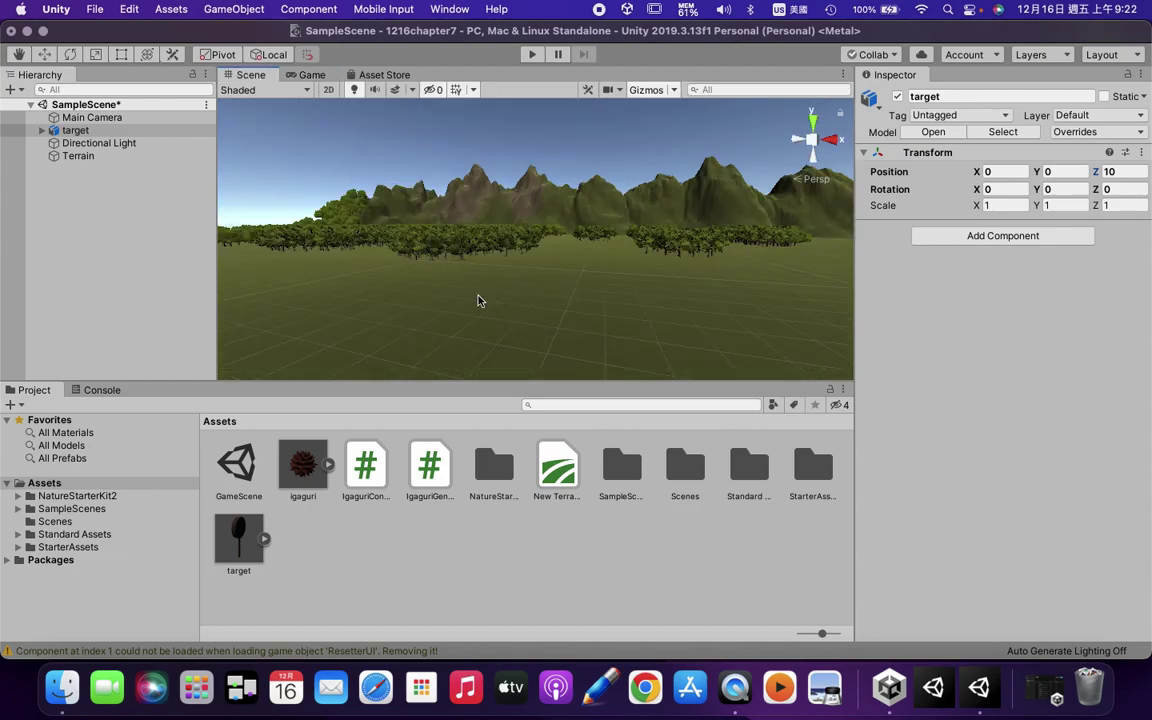
pyautogui.scroll(2, 478, 301)
pyautogui.scroll(-5, 478, 301)
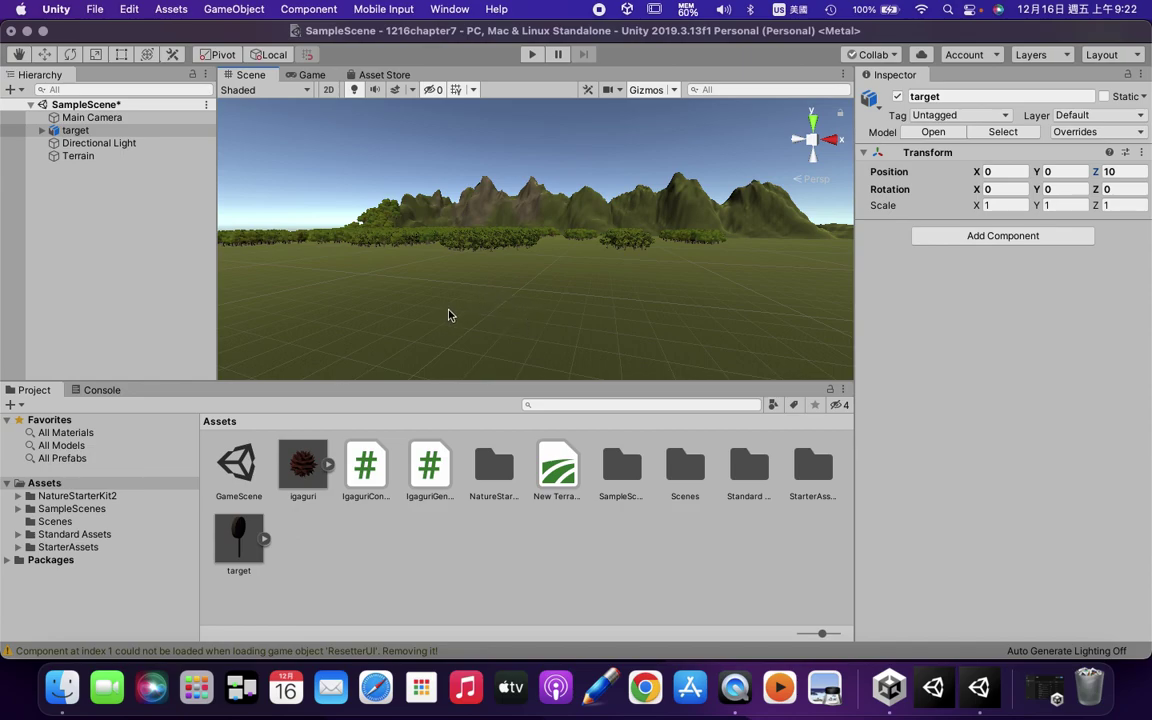
pyautogui.keyDown('alt'); pyautogui.moveTo(458, 285); pyautogui.dragTo(509, 278); pyautogui.keyUp('alt')
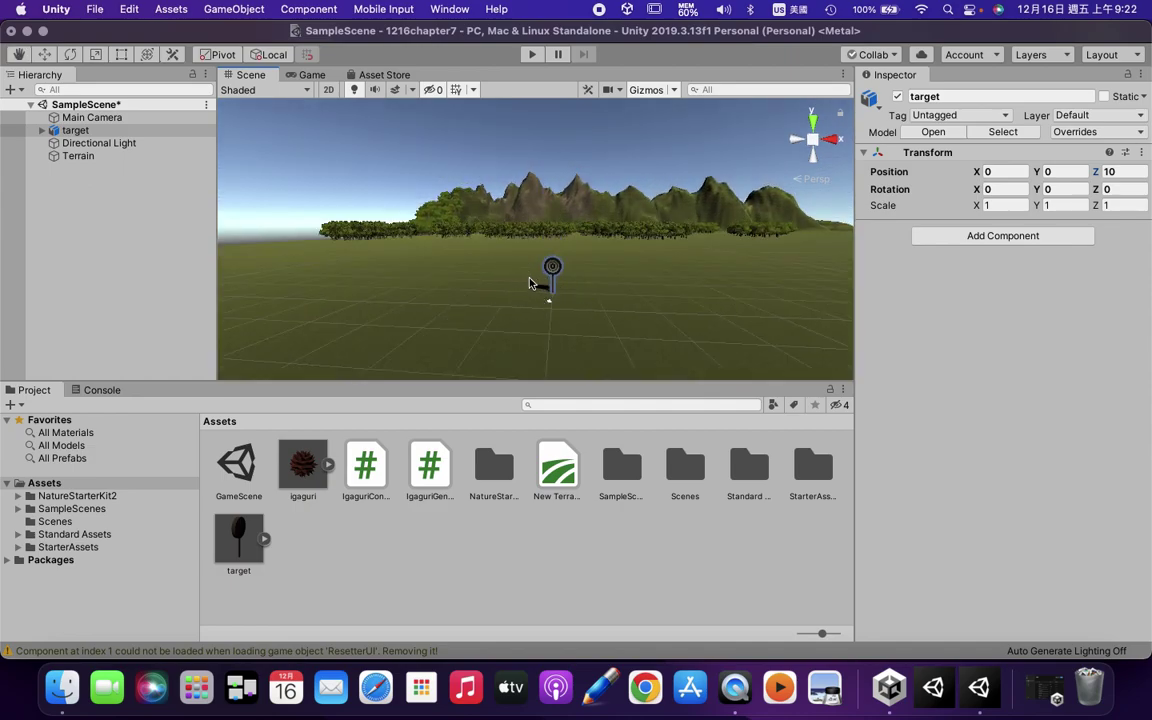
pyautogui.click(302, 75)
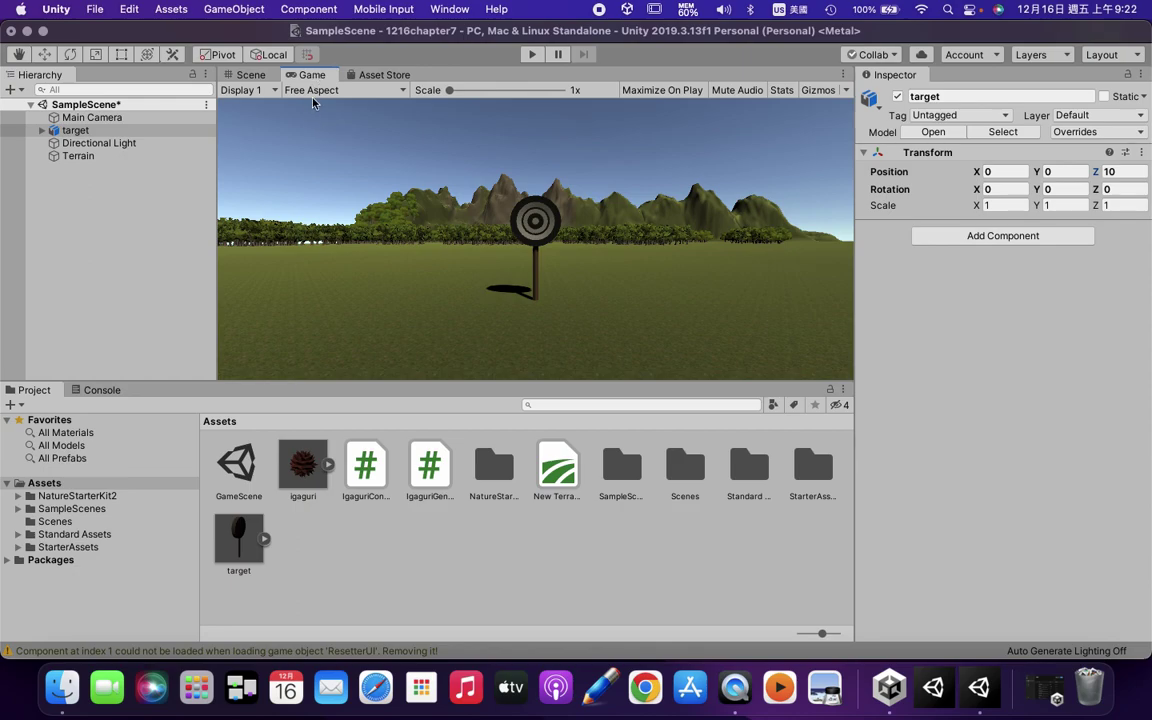
pyautogui.click(251, 75)
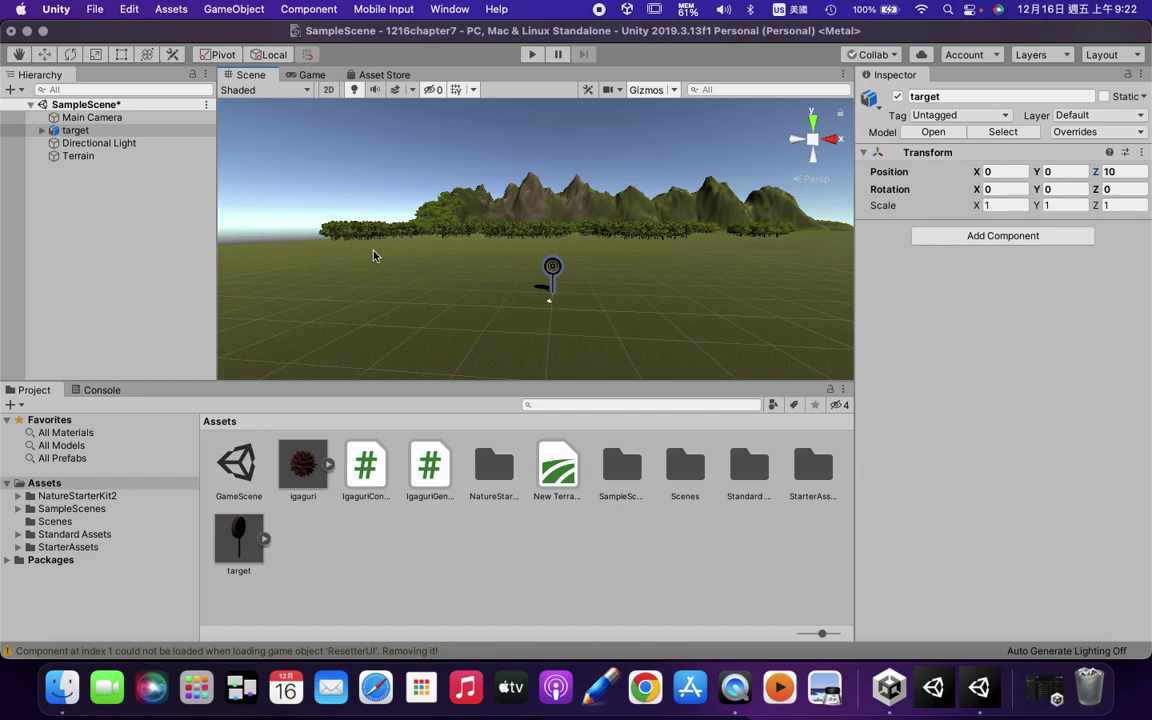
# Add a Box Collider physics component to the target object
pyautogui.click(103, 133)
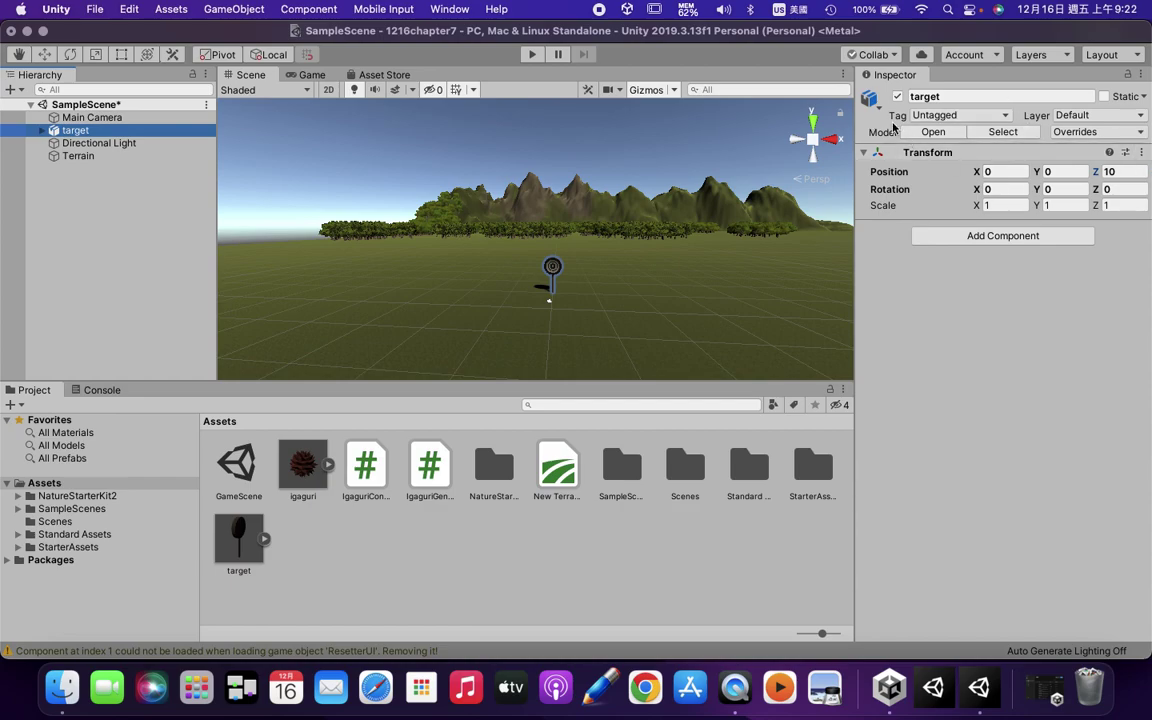
pyautogui.click(1003, 236)
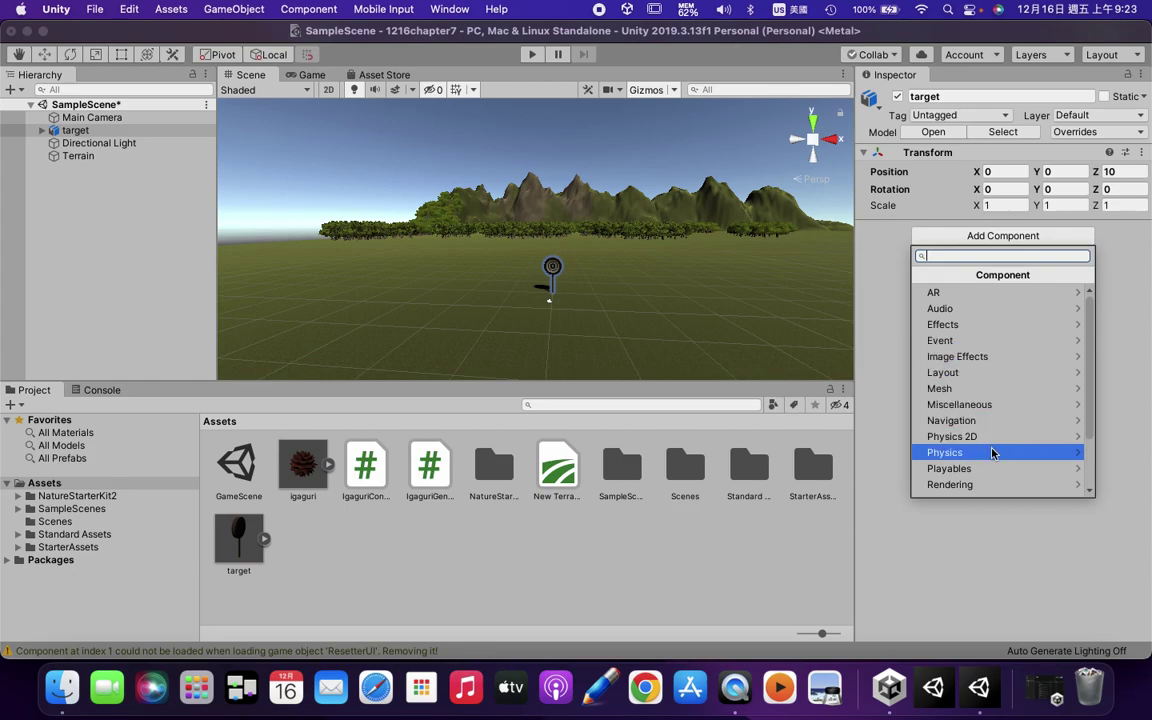
pyautogui.click(930, 453)
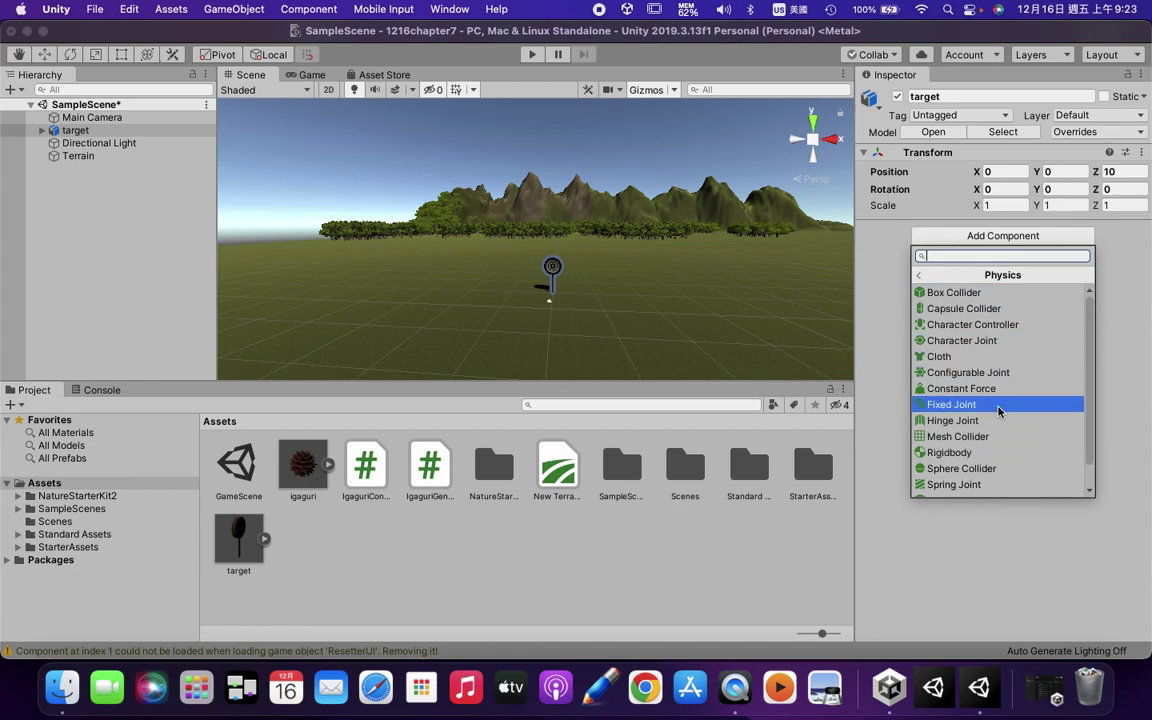
pyautogui.click(993, 293)
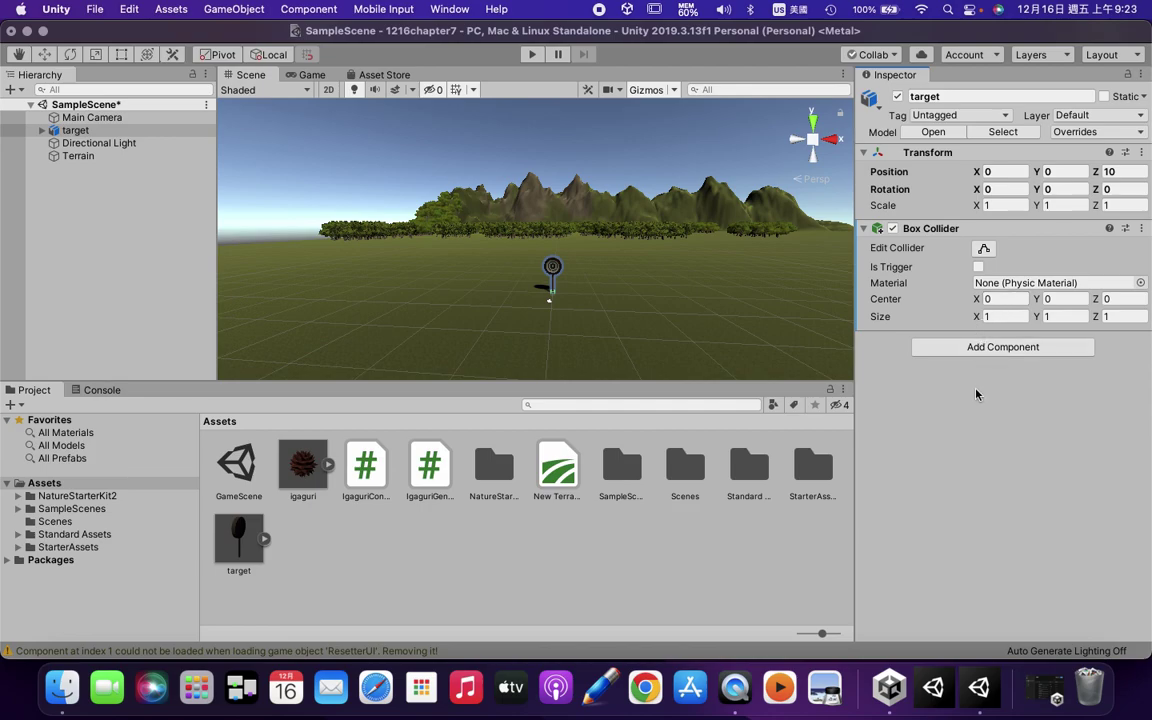
# Set the target's Box Collider center Y to 6.5 and its size X and Y to 3.5
pyautogui.click(1048, 300)
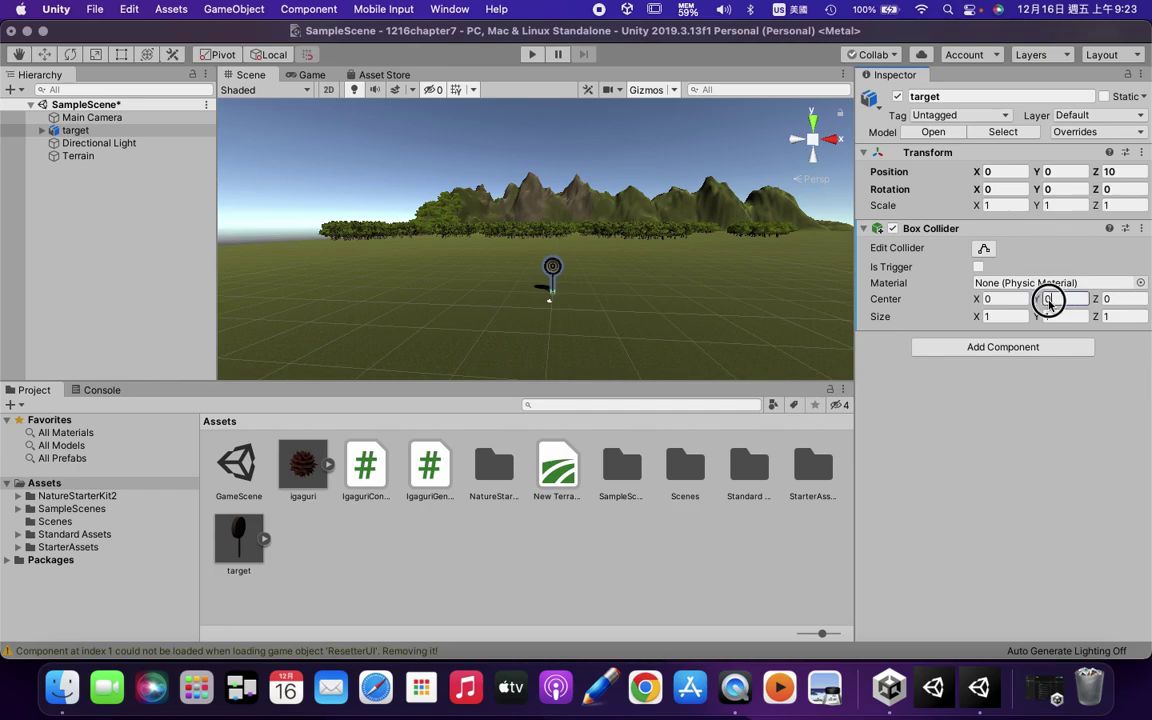
pyautogui.write('6.')
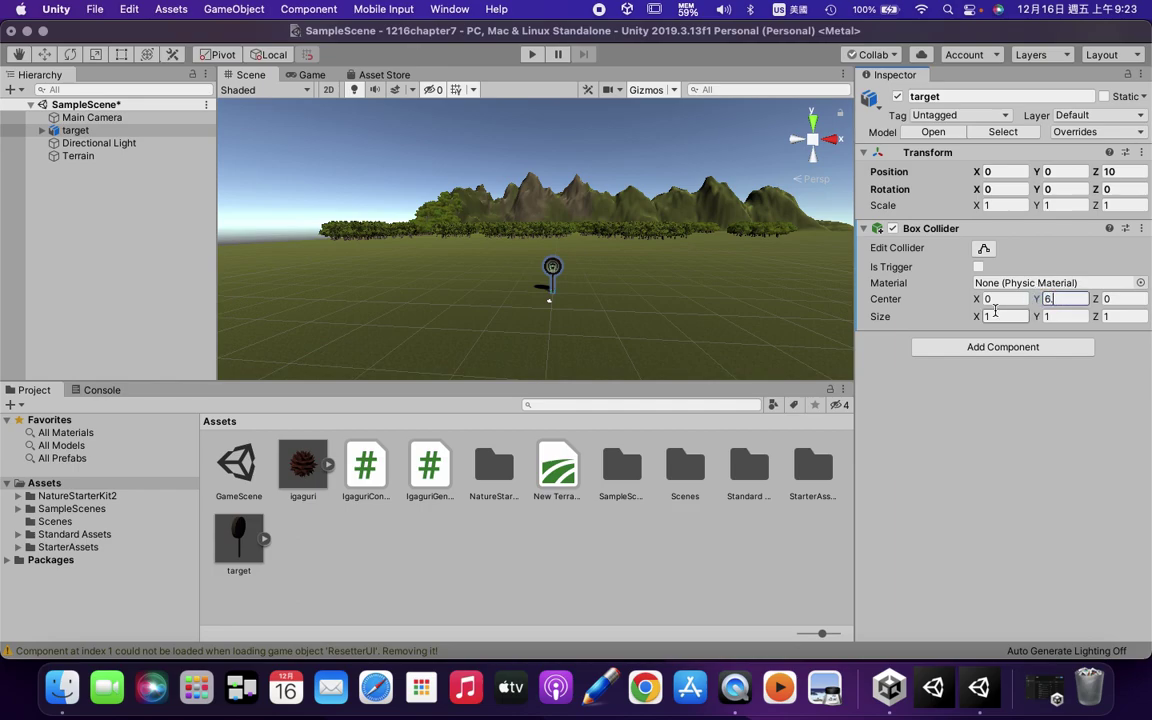
pyautogui.write('5')
pyautogui.click(986, 316)
pyautogui.write('3.5')
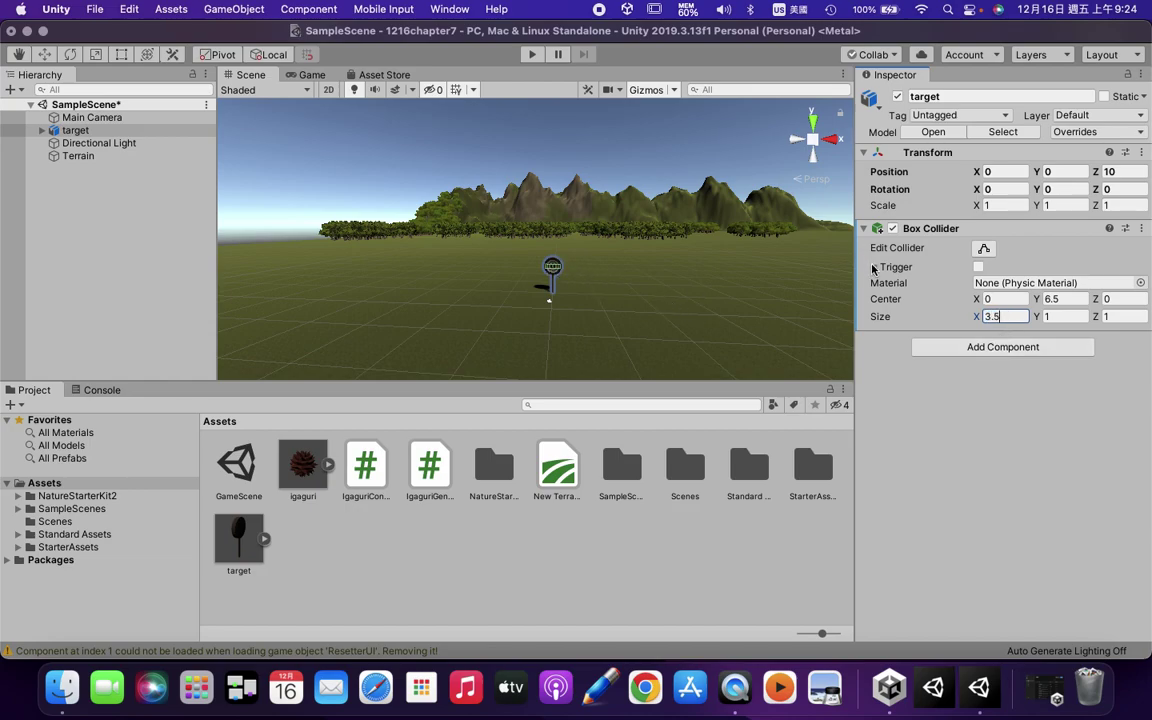
pyautogui.click(1058, 316)
pyautogui.write('3.5')
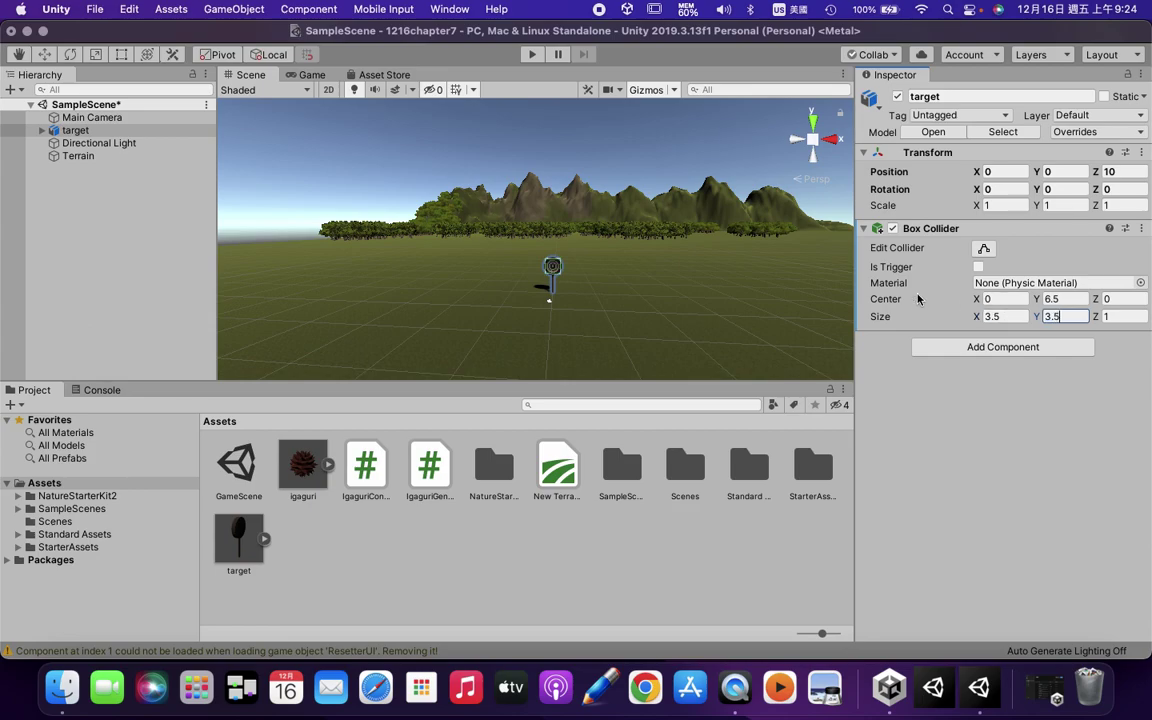
# Enlarge the target's Box Collider to 3.8 in both size X and Y
pyautogui.click(964, 318)
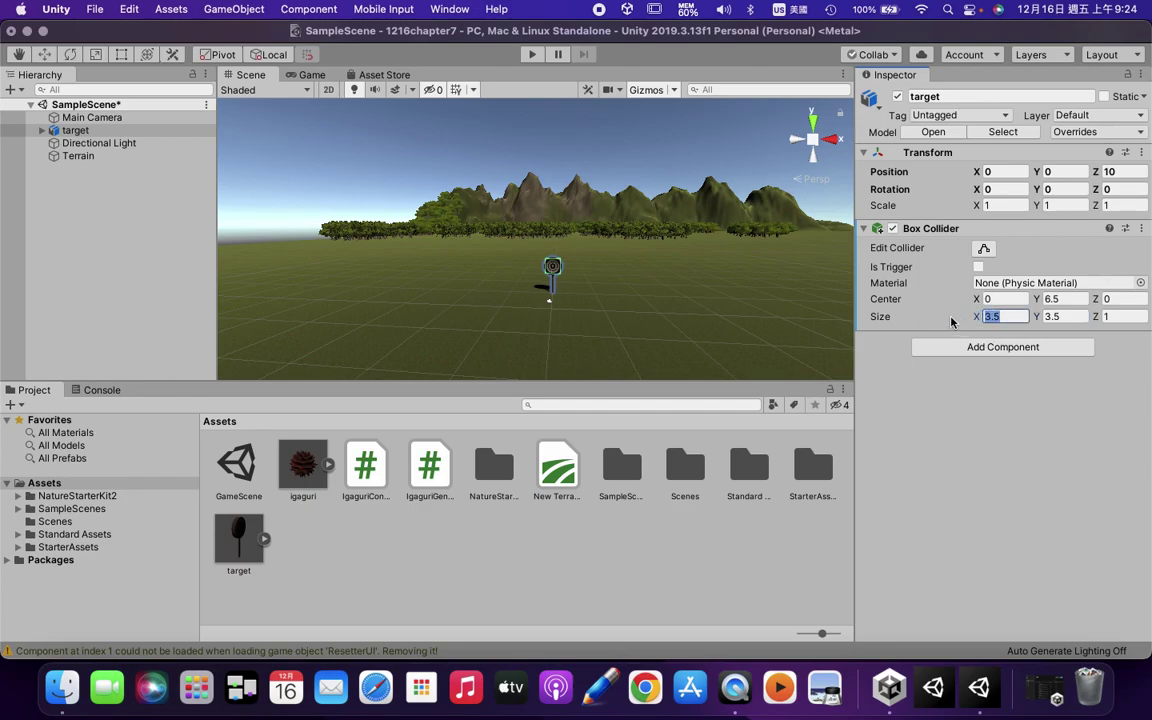
pyautogui.write('3.8')
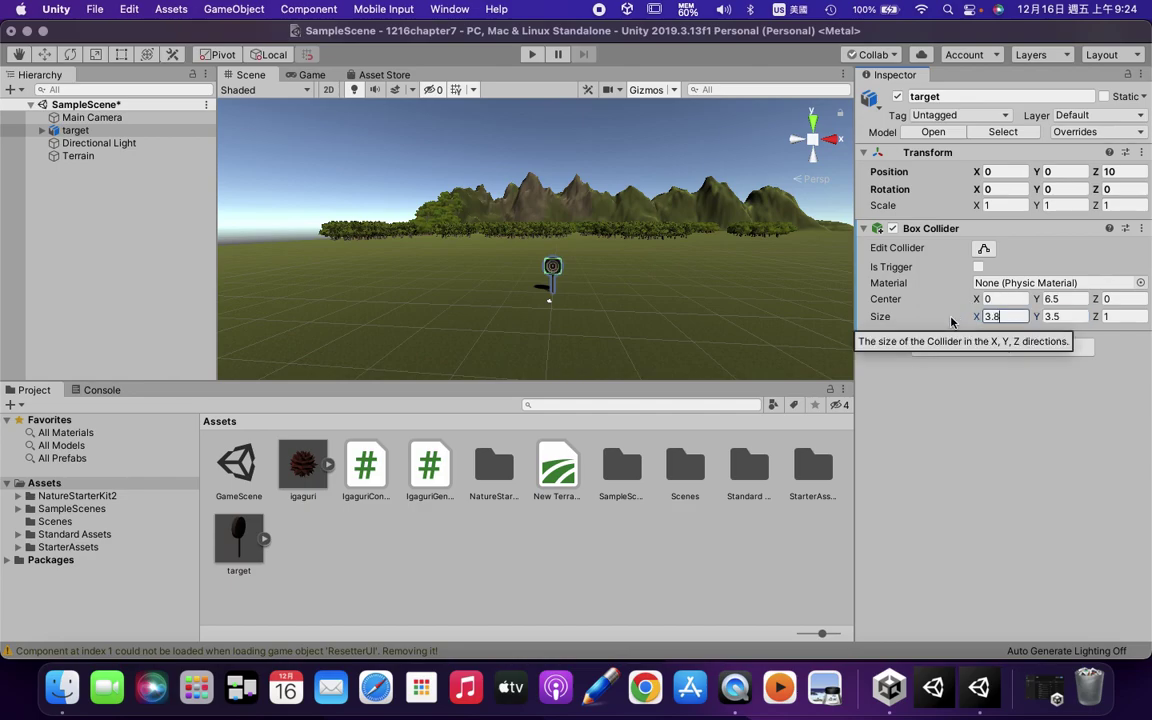
pyautogui.press('Tab')
pyautogui.write('3.8')
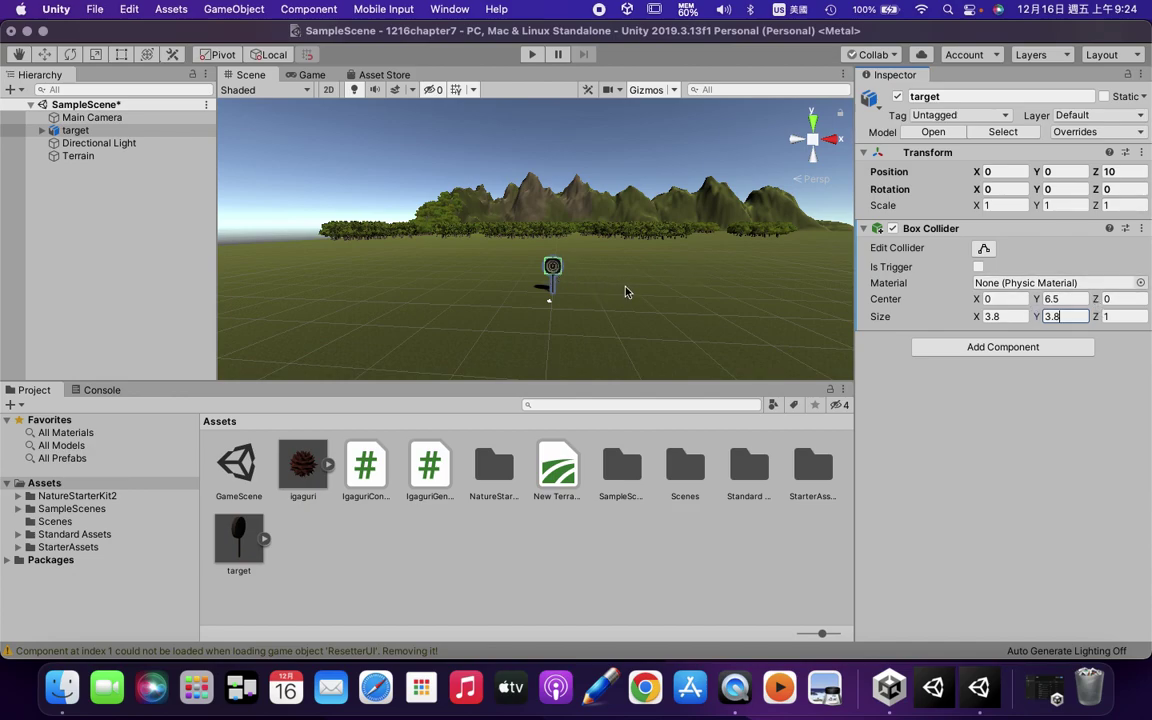
# Place the igaguri model in the scene and set its position to X 0, Y 5, Z -9
pyautogui.moveTo(628, 292); pyautogui.dragTo(625, 290, button='right')
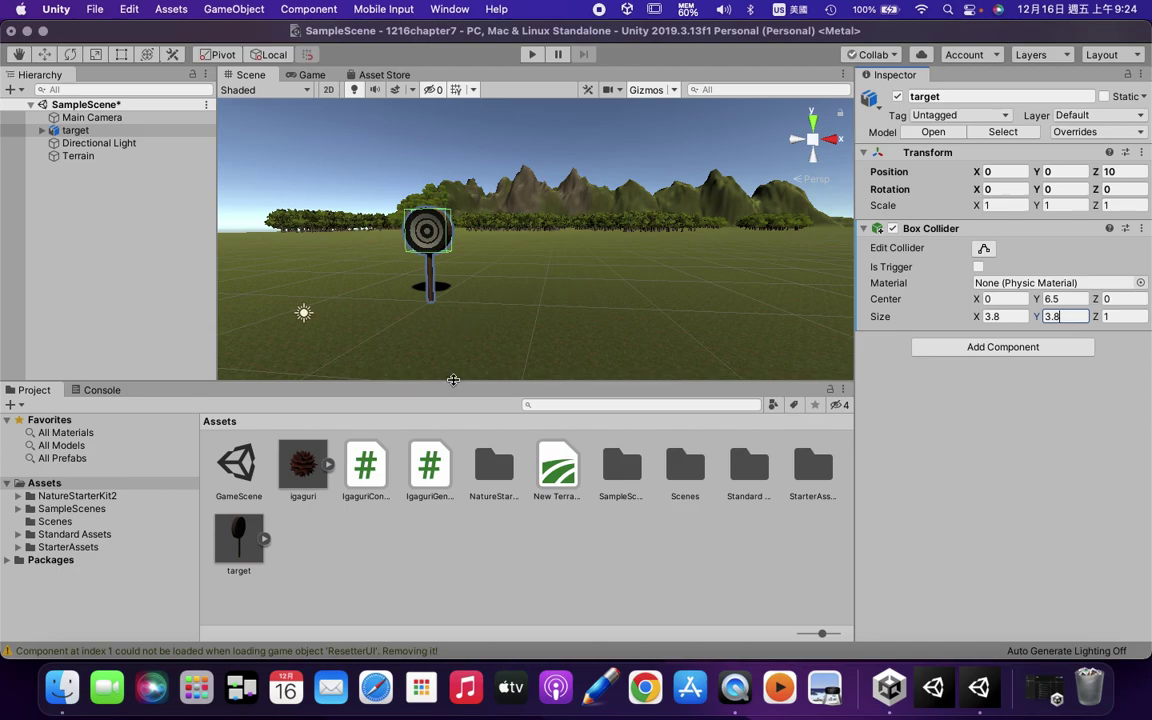
pyautogui.moveTo(300, 470); pyautogui.dragTo(503, 323)
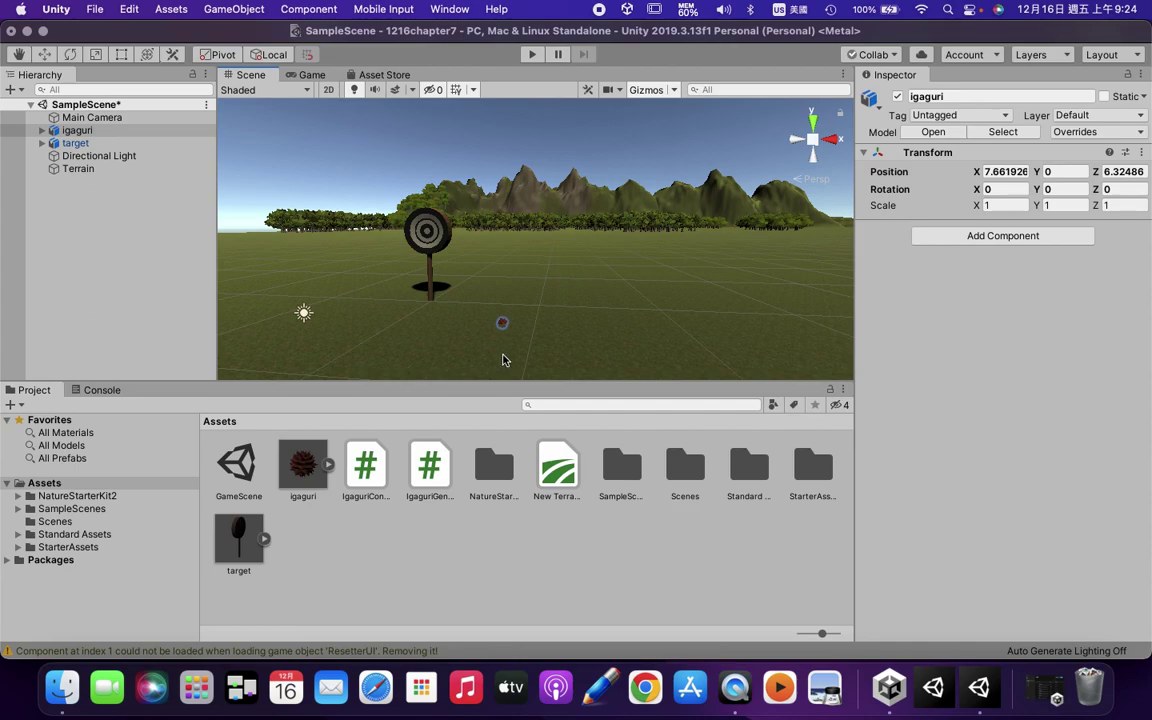
pyautogui.doubleClick(988, 172)
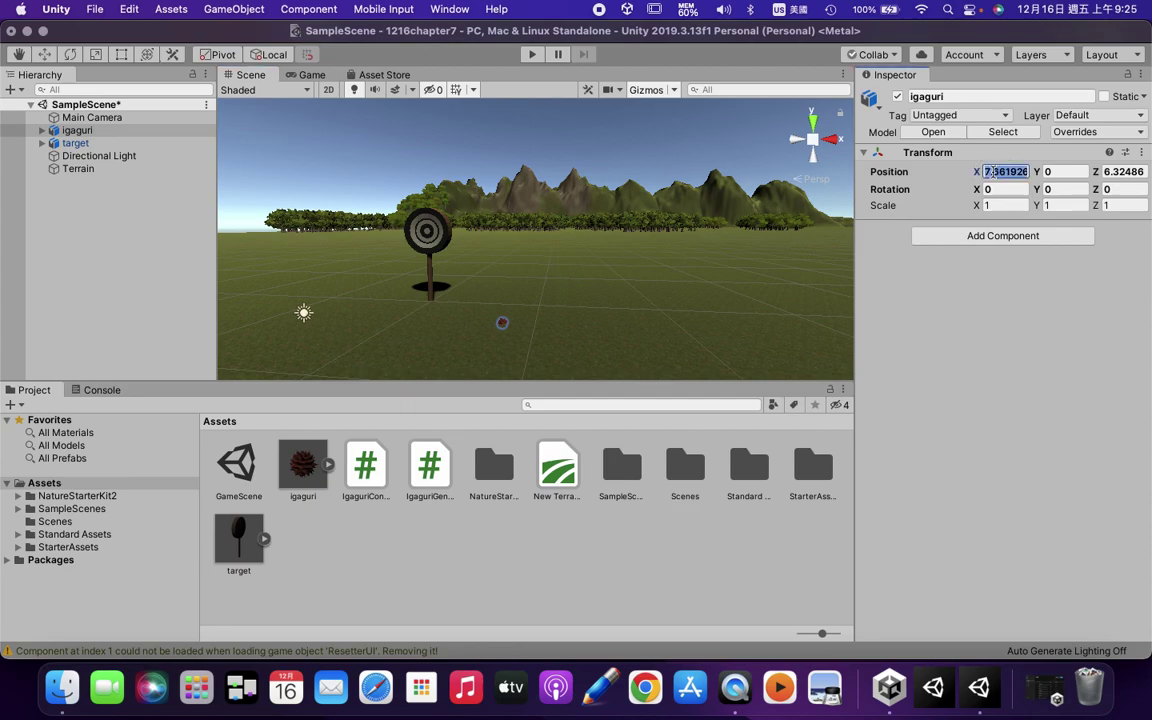
pyautogui.write('0')
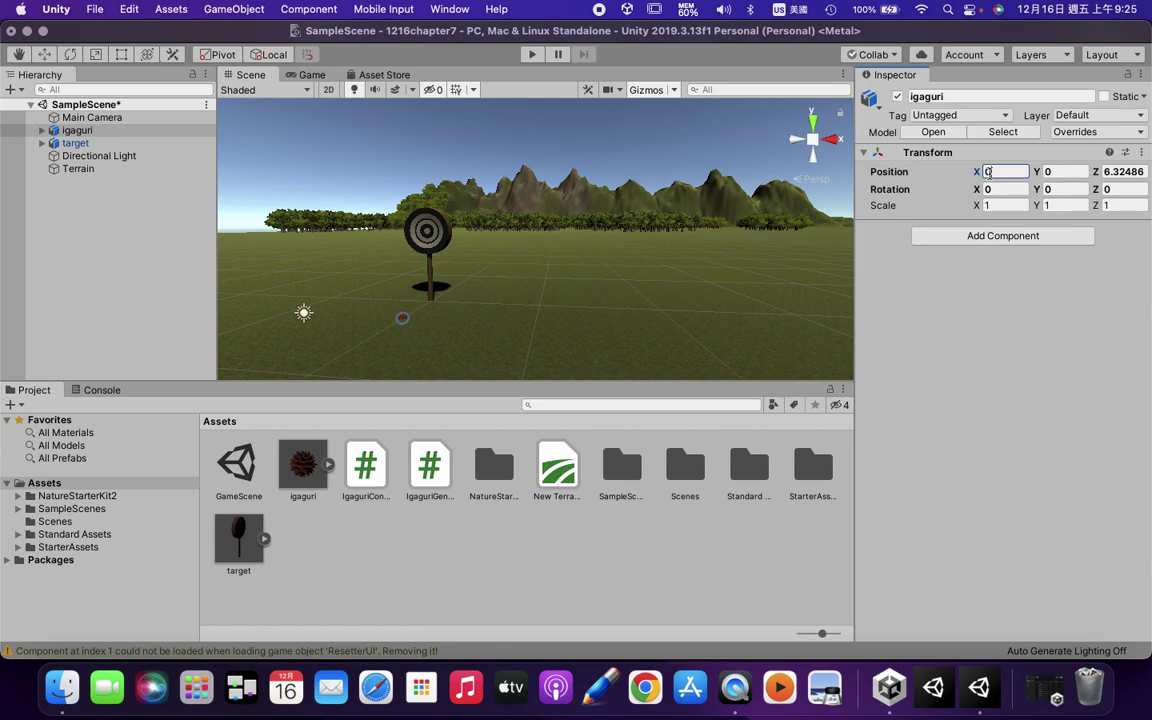
pyautogui.press('Tab')
pyautogui.write('5')
pyautogui.press('Tab')
pyautogui.write('-9')
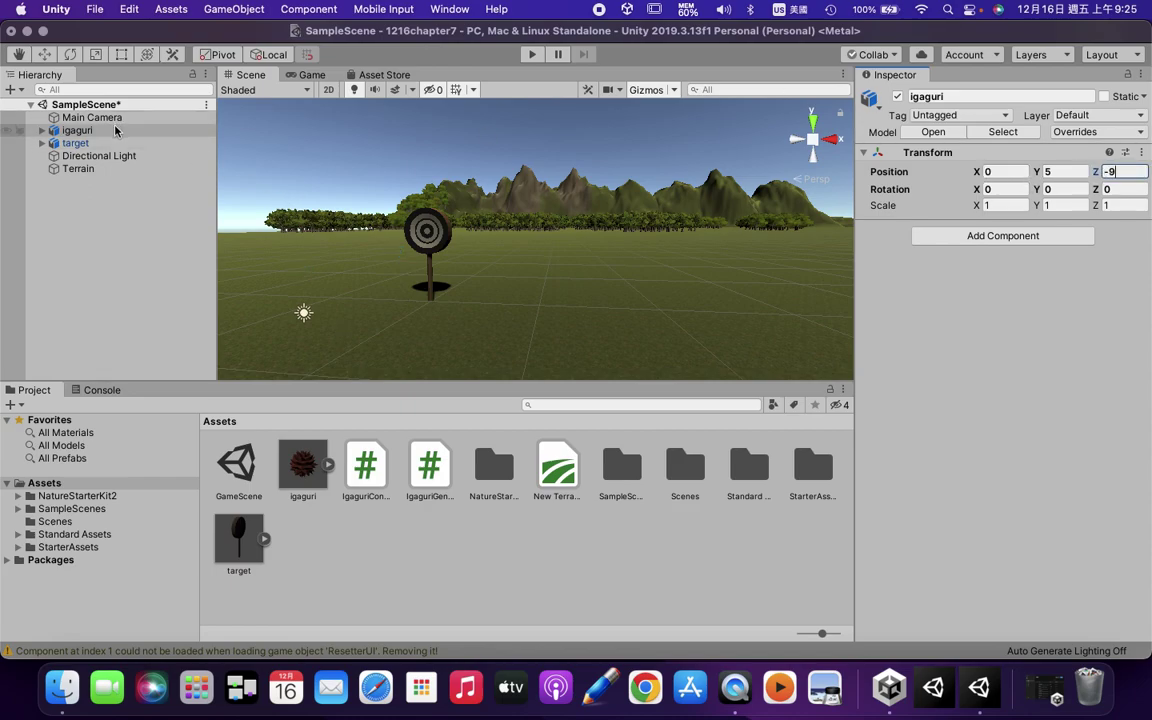
# Check where igaguri sits relative to the camera and target in the Scene and Game views
pyautogui.keyDown('alt'); pyautogui.moveTo(334, 238); pyautogui.dragTo(370, 296); pyautogui.keyUp('alt')
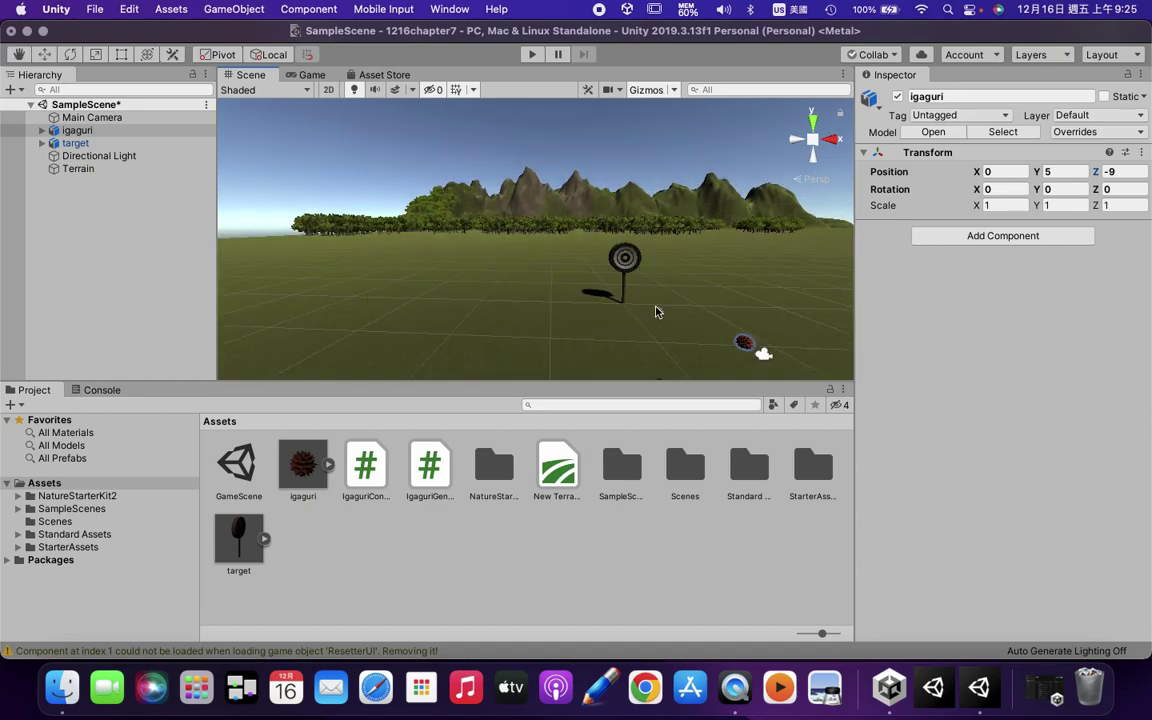
pyautogui.keyDown('alt'); pyautogui.moveTo(648, 311); pyautogui.dragTo(612, 312); pyautogui.keyUp('alt')
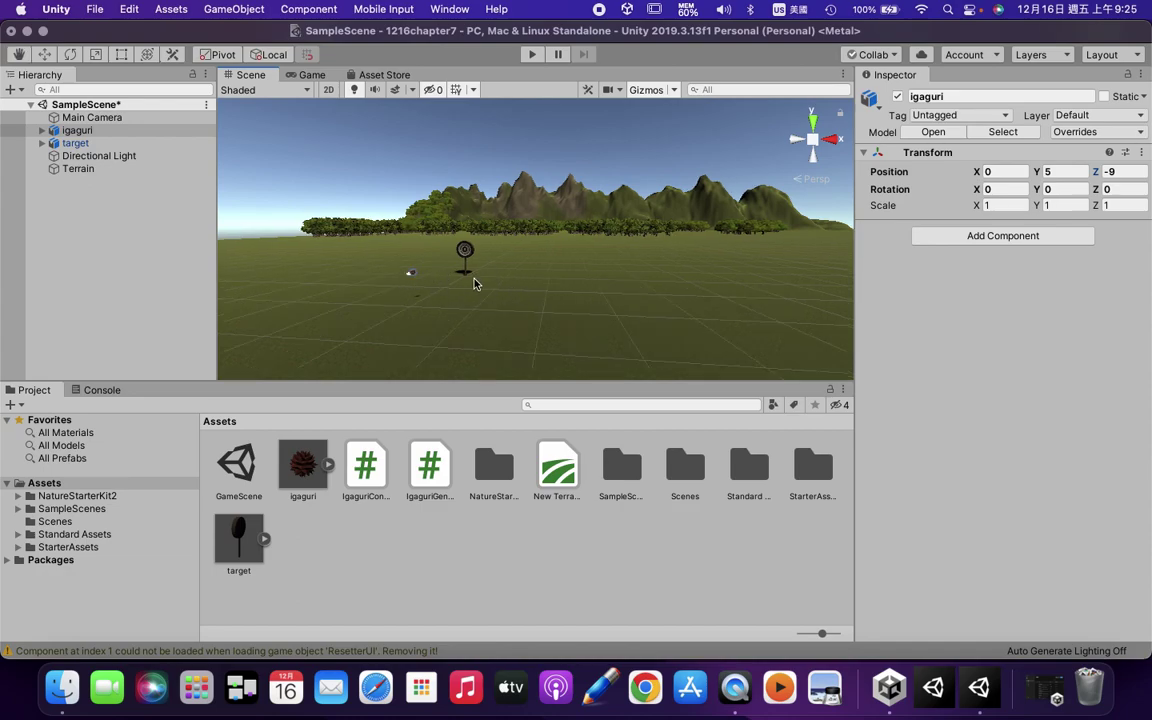
pyautogui.keyDown('alt'); pyautogui.moveTo(472, 285); pyautogui.dragTo(468, 278); pyautogui.keyUp('alt')
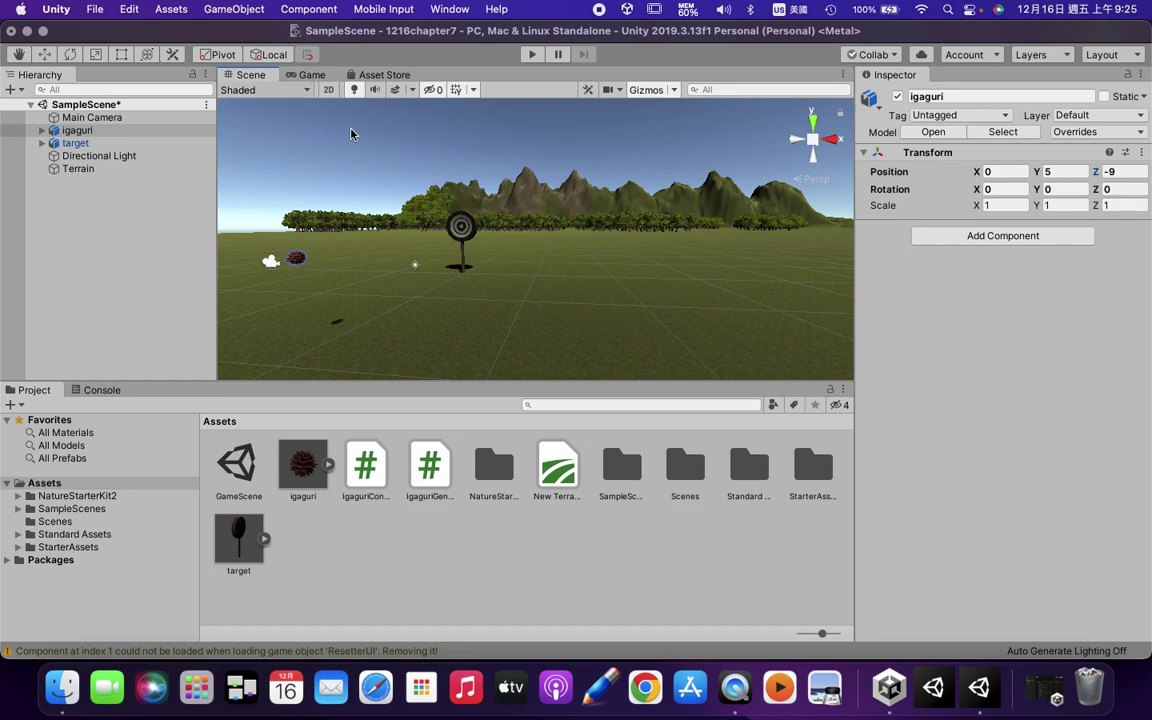
pyautogui.click(303, 75)
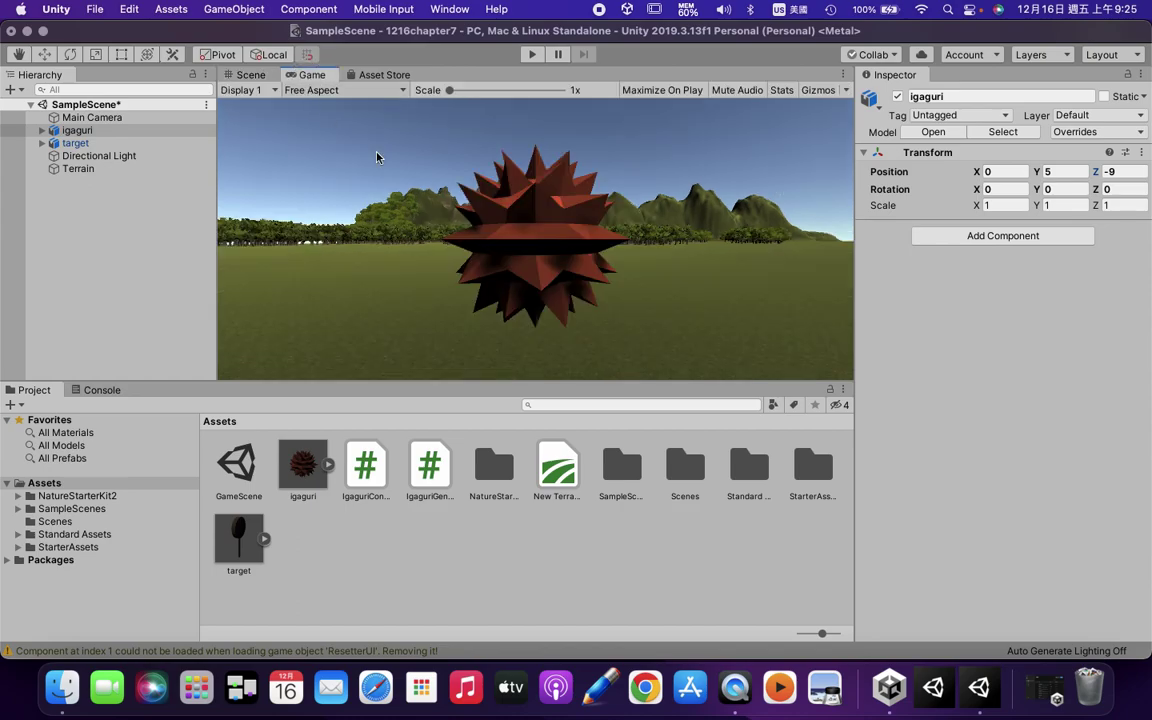
pyautogui.click(249, 75)
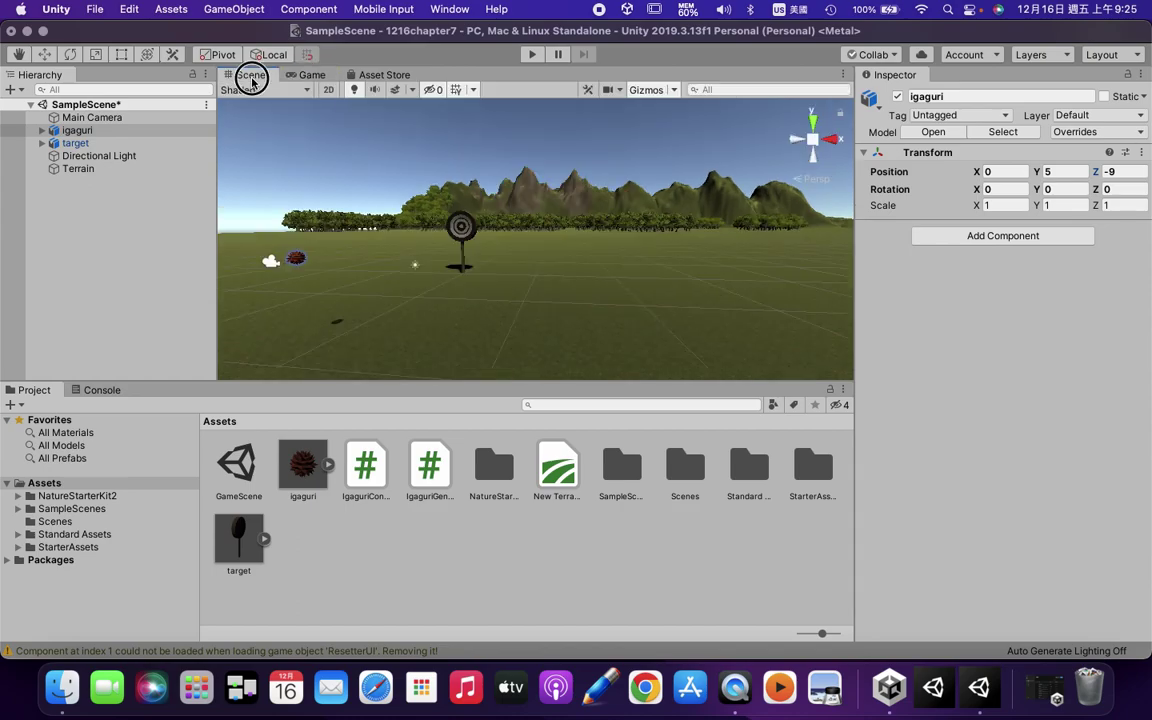
pyautogui.click(305, 75)
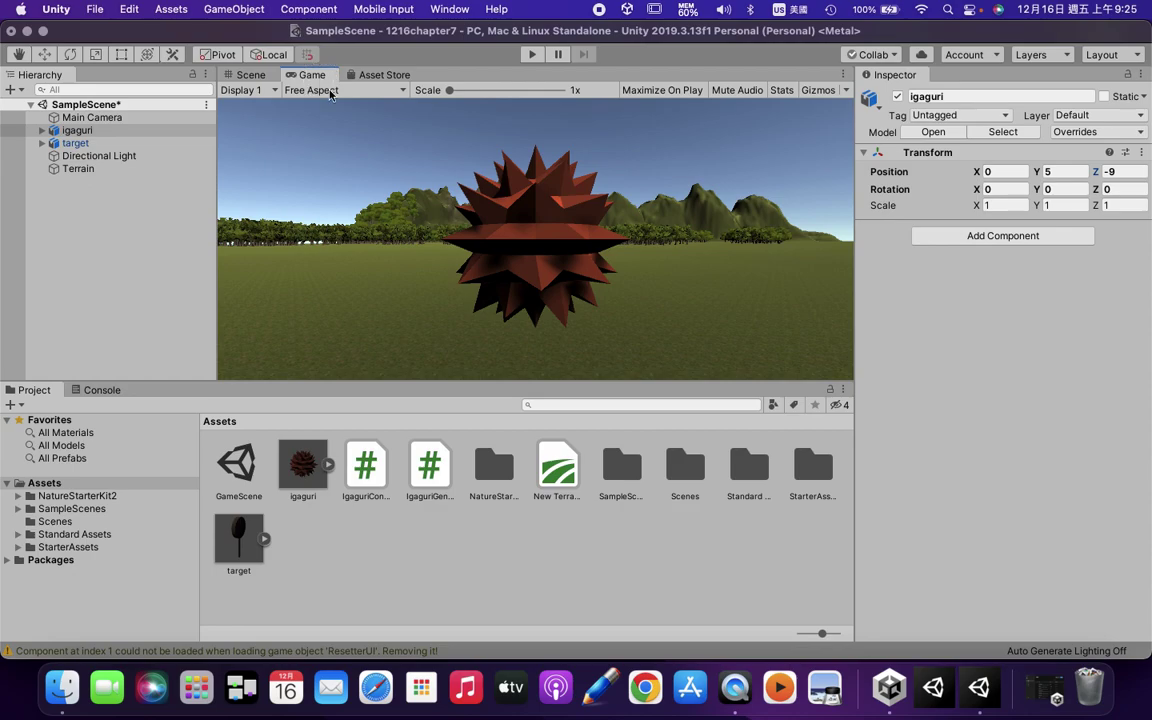
pyautogui.click(244, 75)
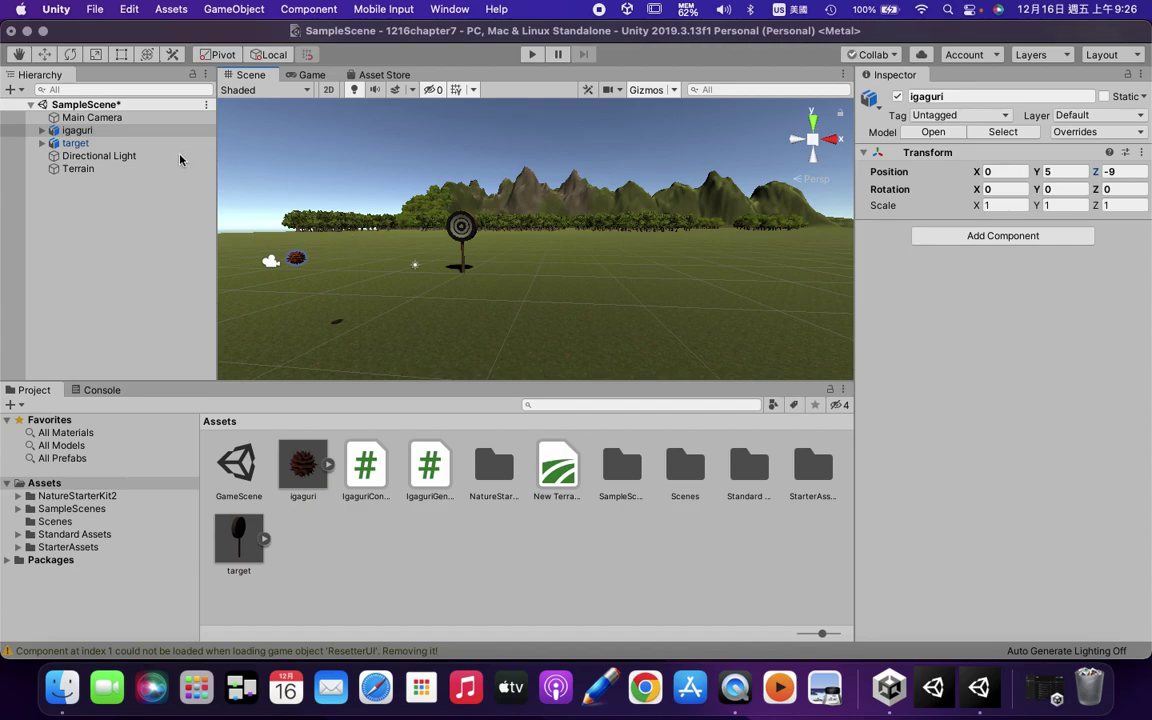
# Add a Rigidbody physics component to the igaguri object
pyautogui.click(97, 130)
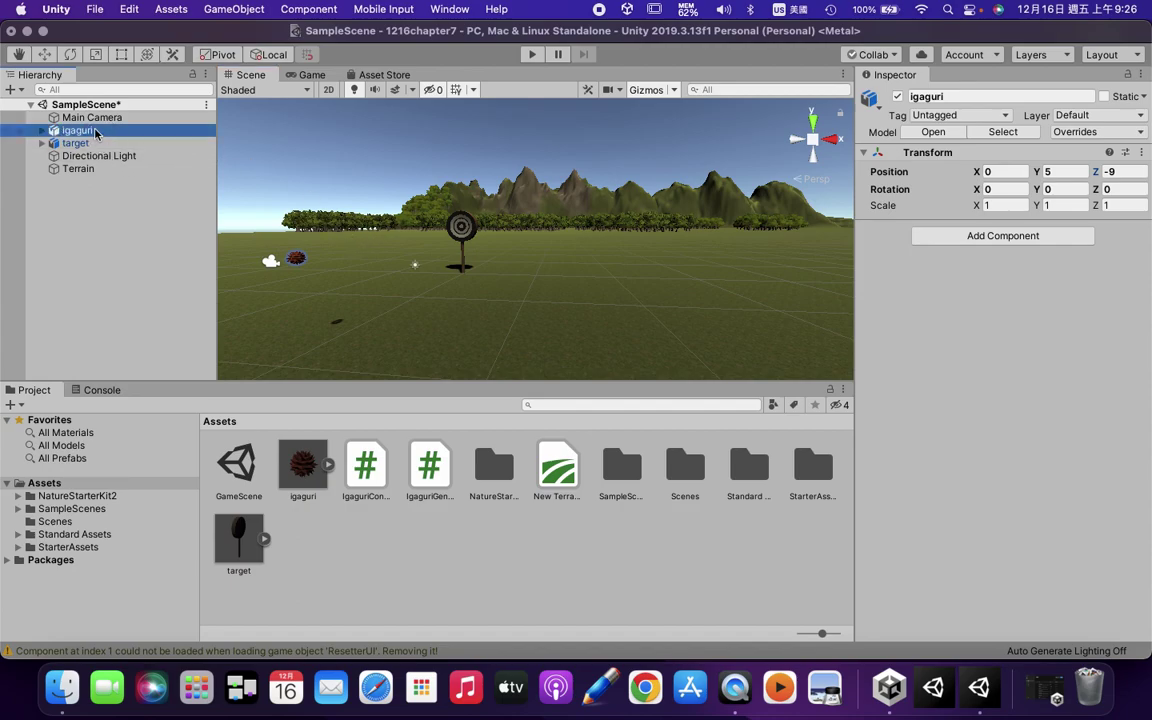
pyautogui.click(988, 240)
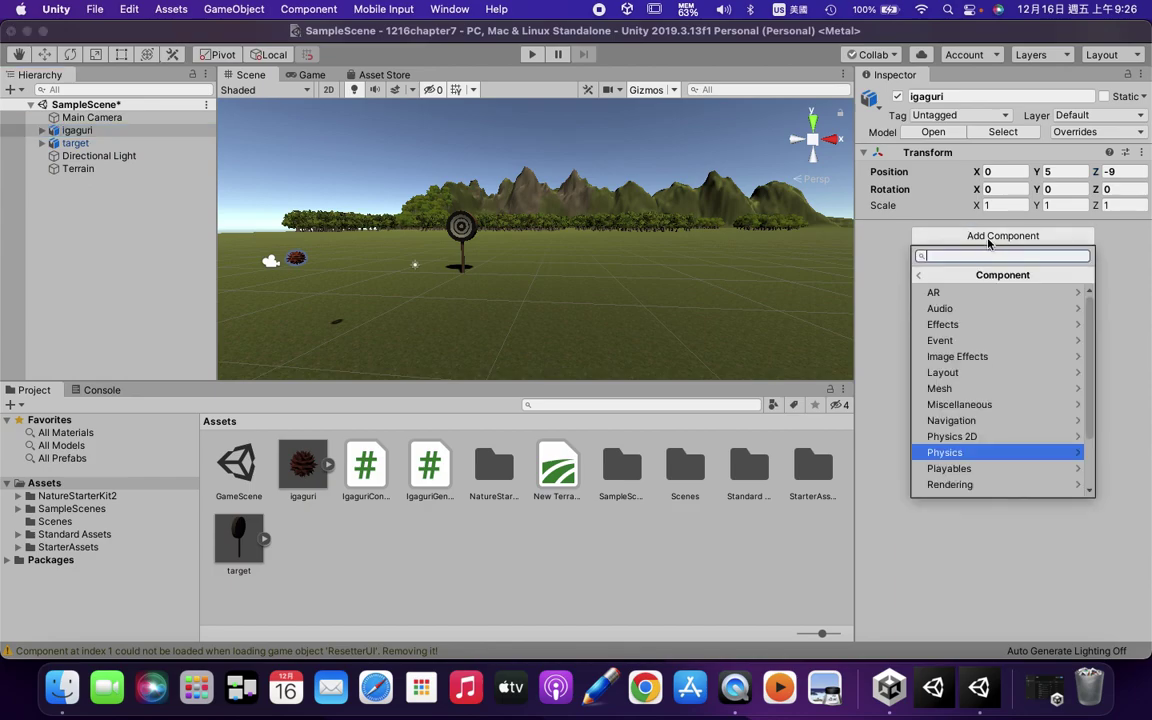
pyautogui.click(1016, 453)
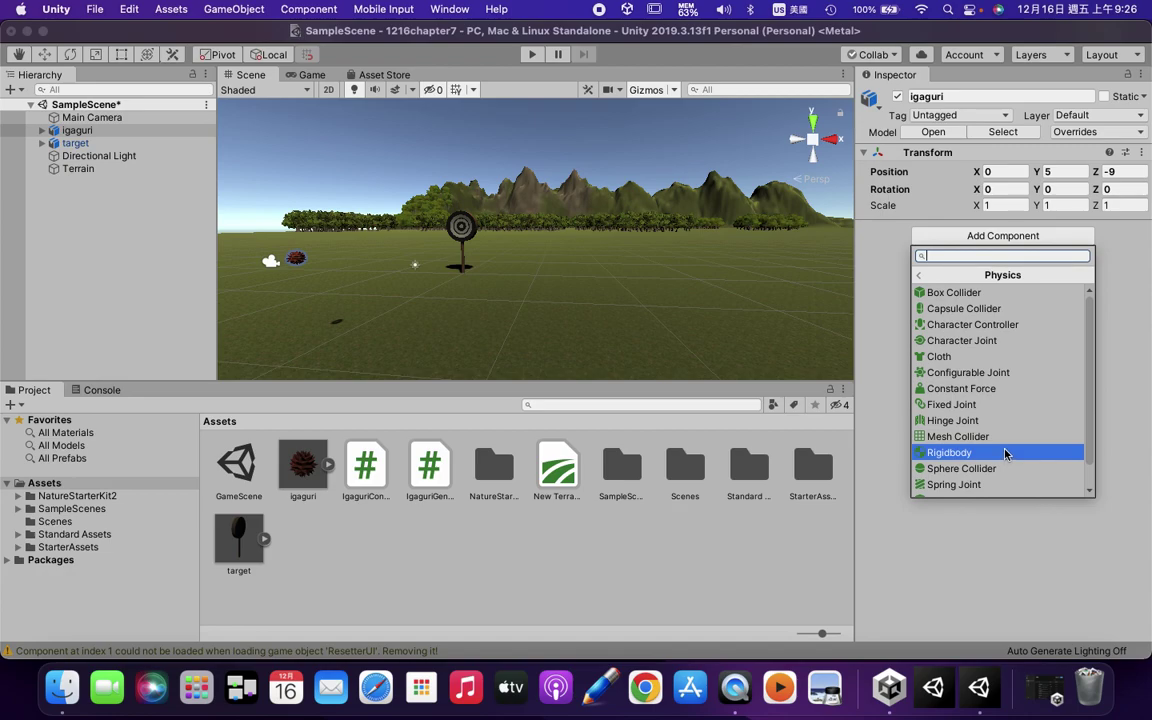
pyautogui.click(956, 455)
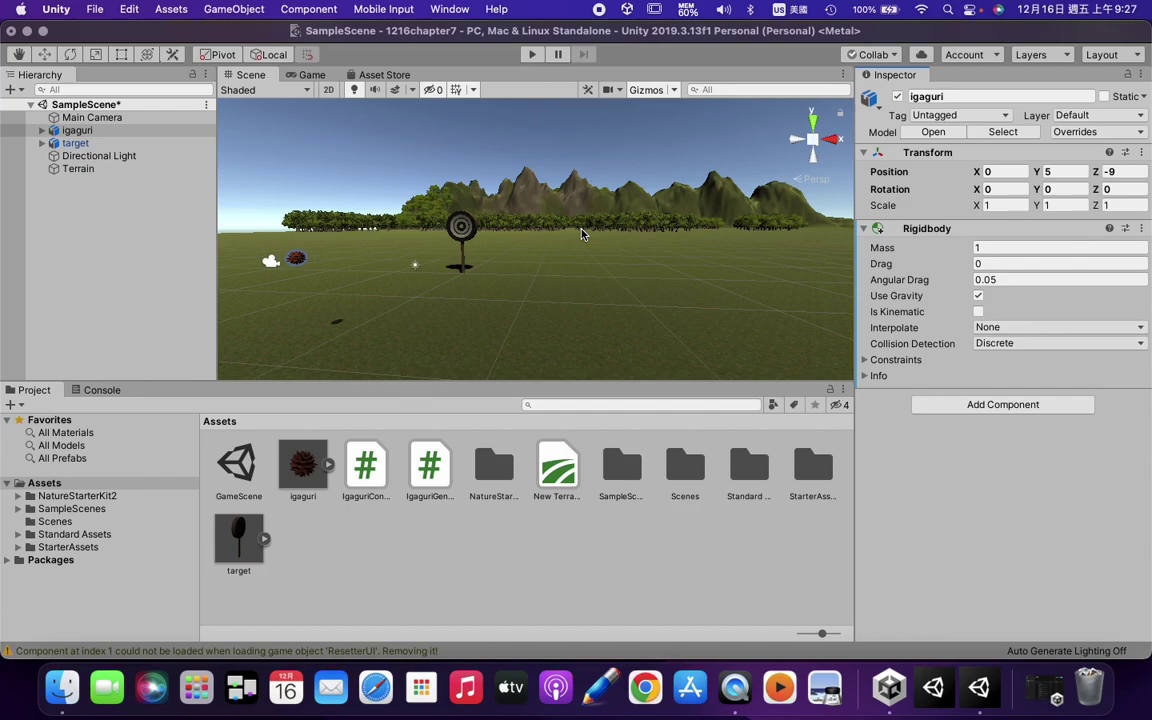
# Add a Sphere Collider to igaguri and set its radius to 0.35
pyautogui.click(99, 131)
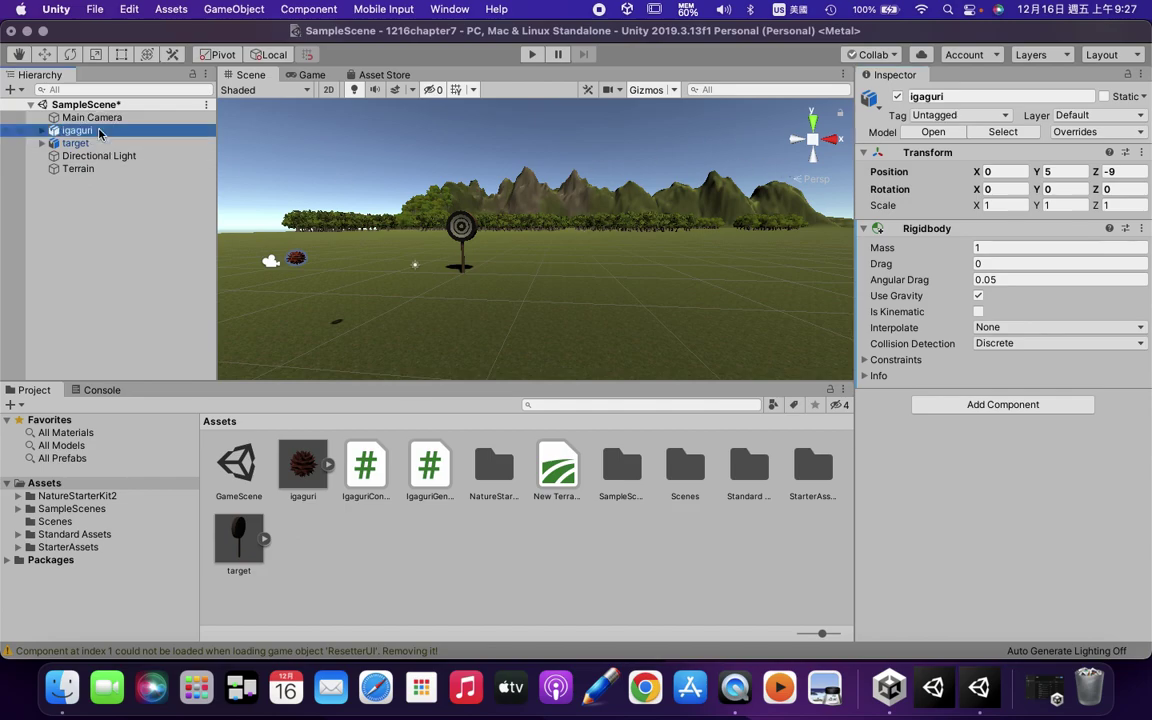
pyautogui.click(1037, 405)
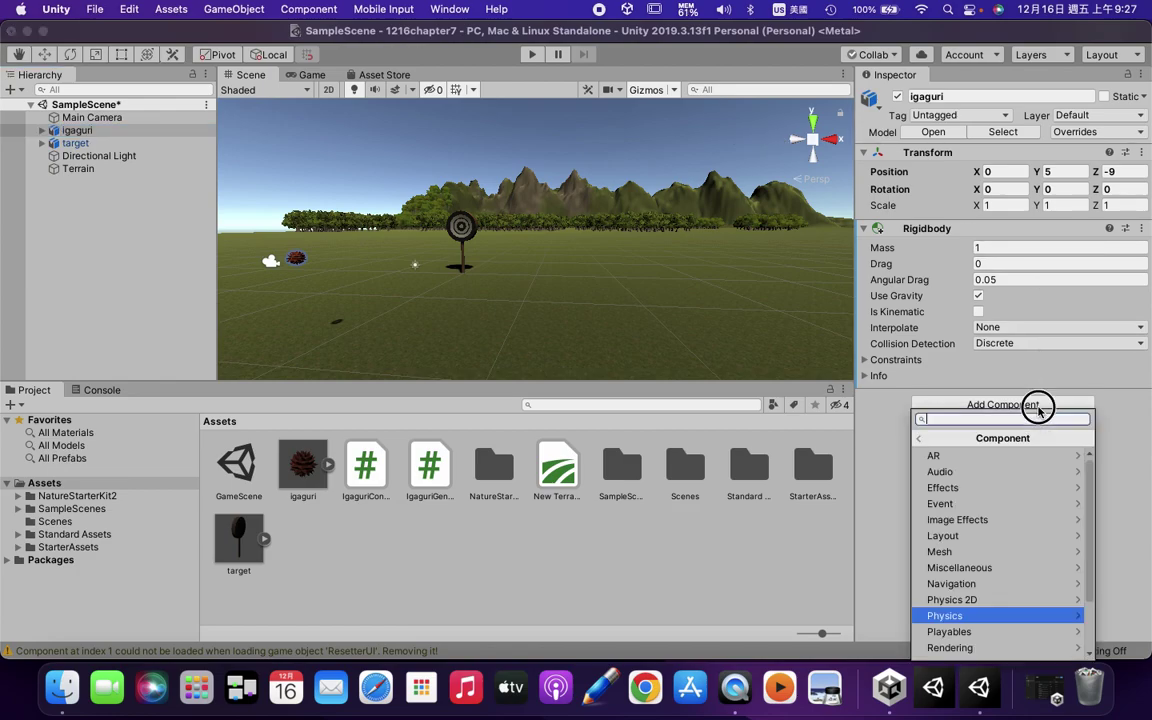
pyautogui.click(1016, 615)
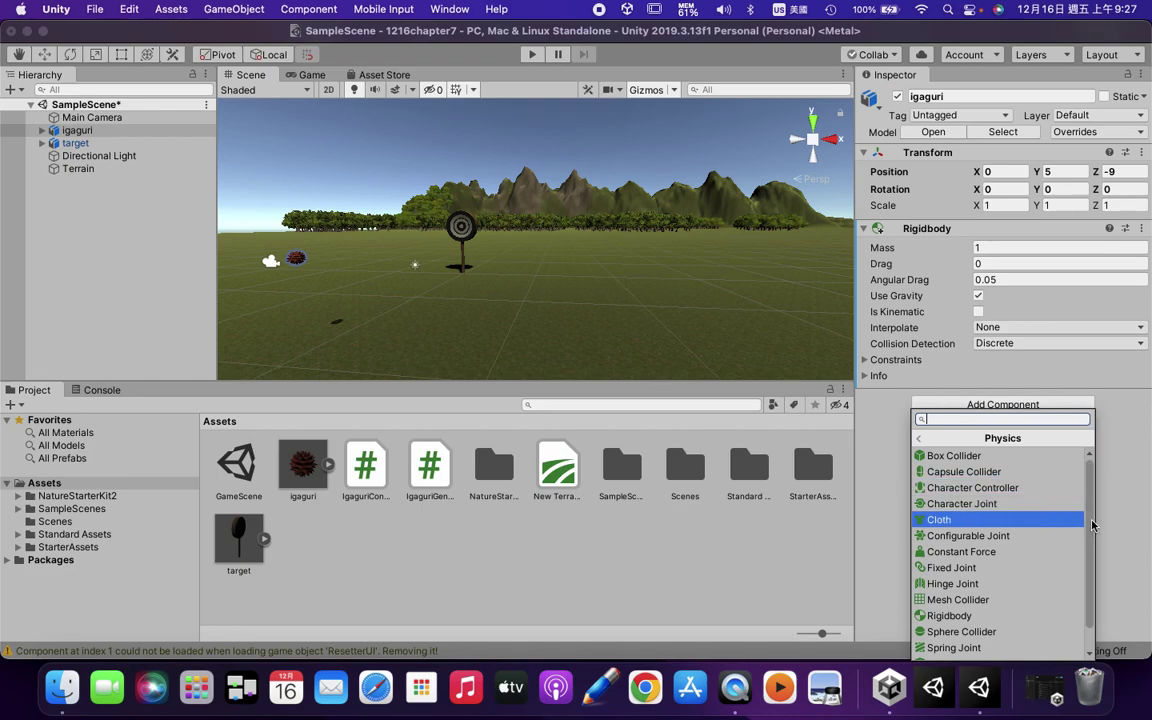
pyautogui.moveTo(1090, 525); pyautogui.dragTo(1090, 640)
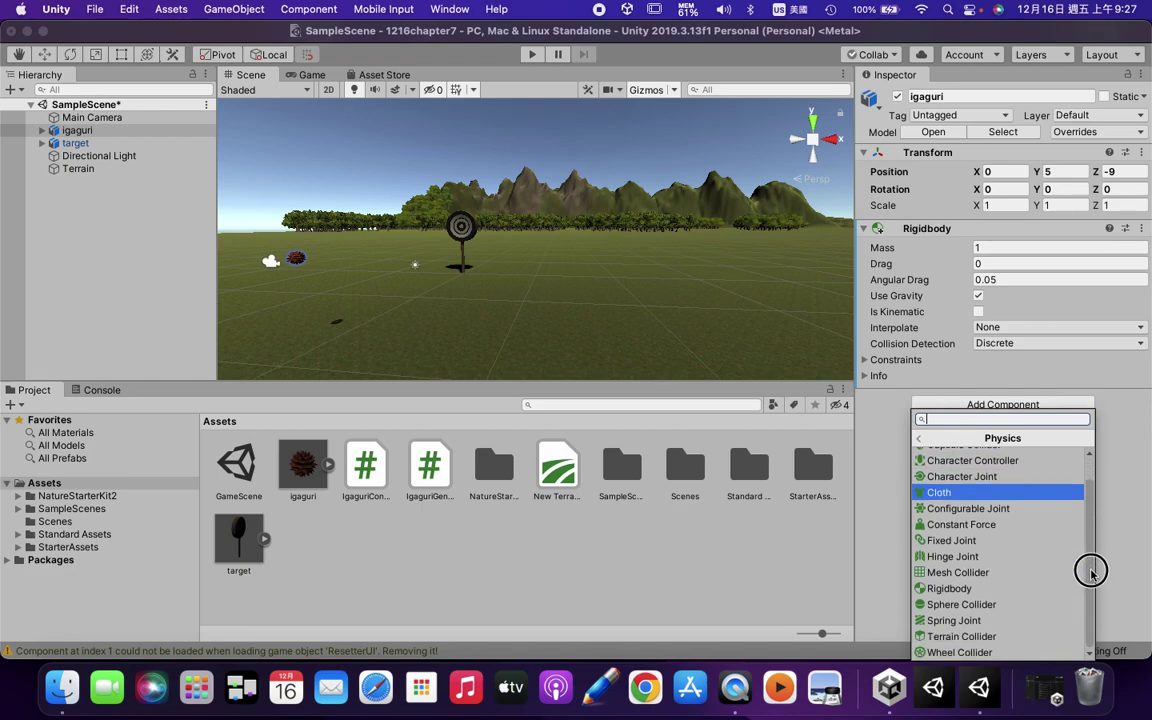
pyautogui.click(1010, 606)
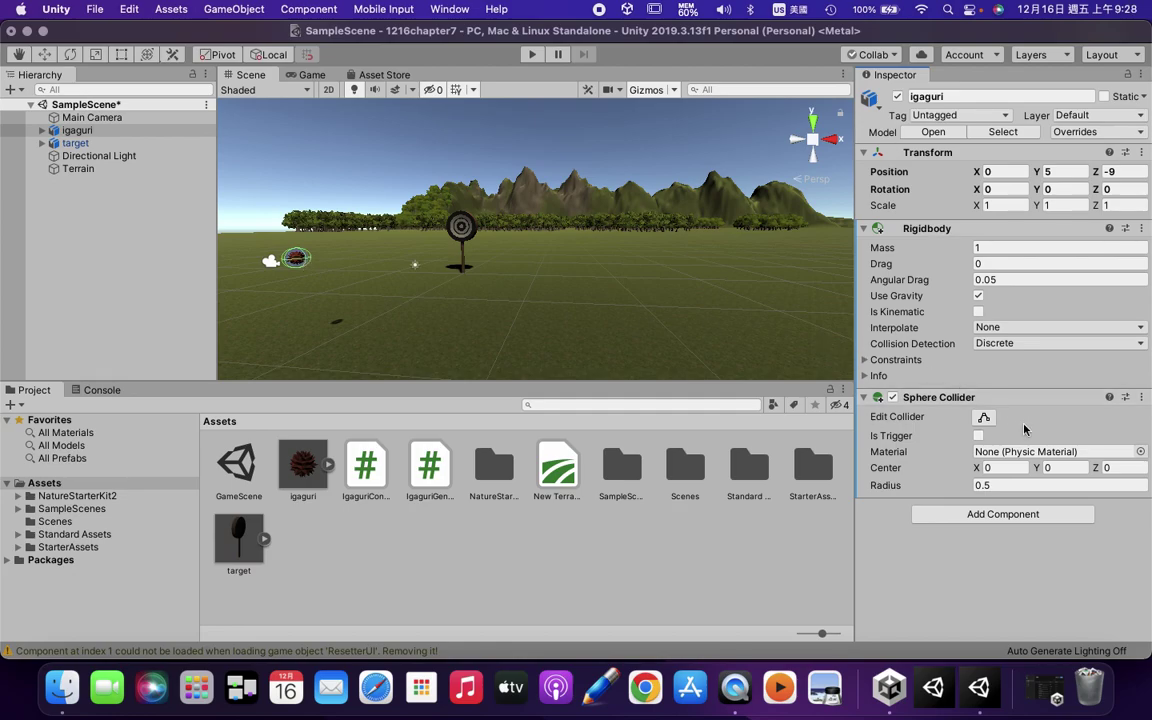
pyautogui.click(987, 484)
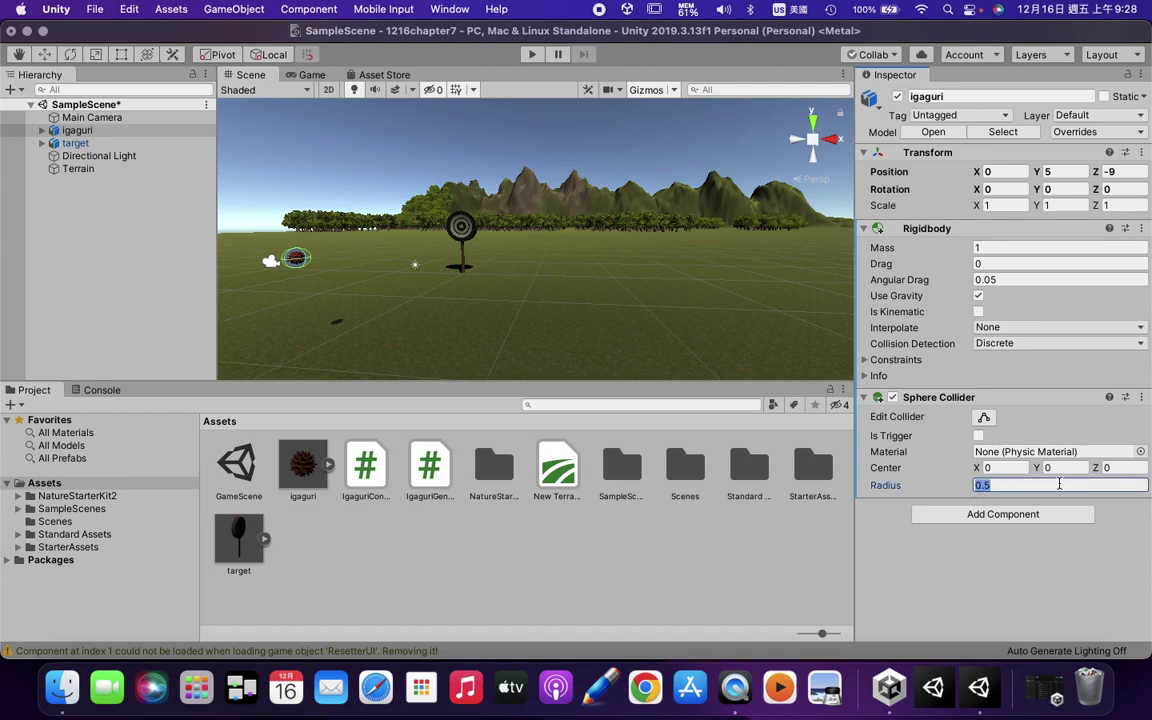
pyautogui.write('0.35')
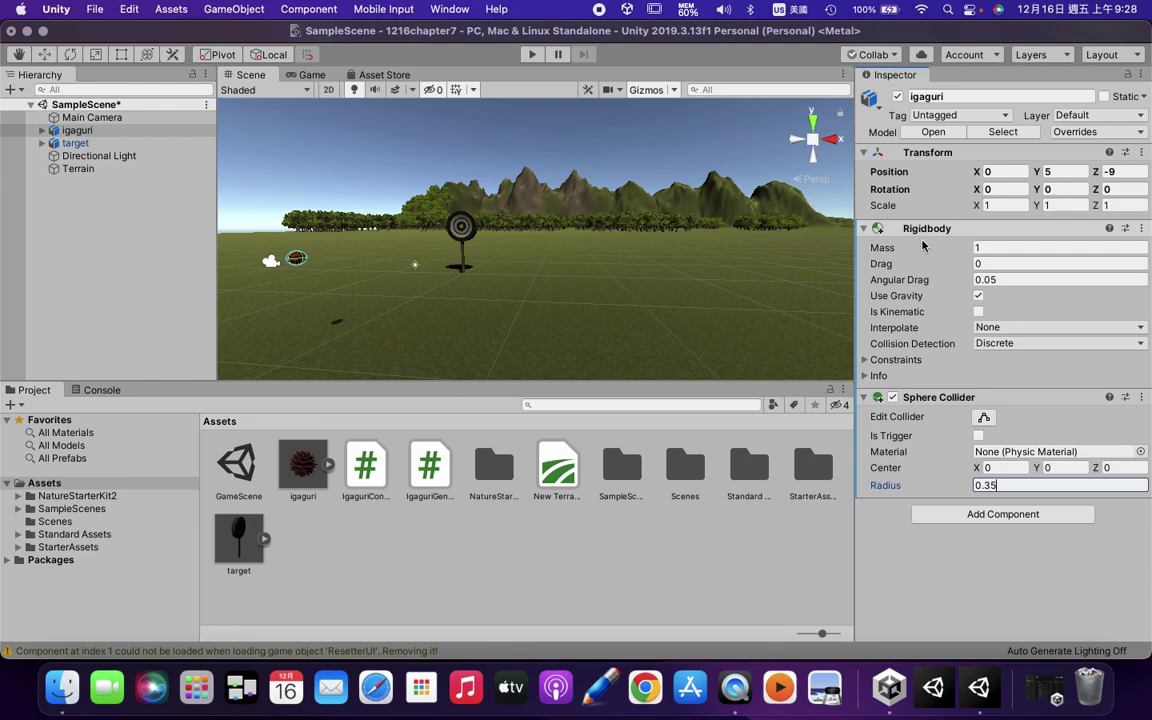
# Try to run the scene in the Game view to test igaguri's physics, checking its placement in the Scene view
pyautogui.click(312, 75)
pyautogui.click(528, 56)
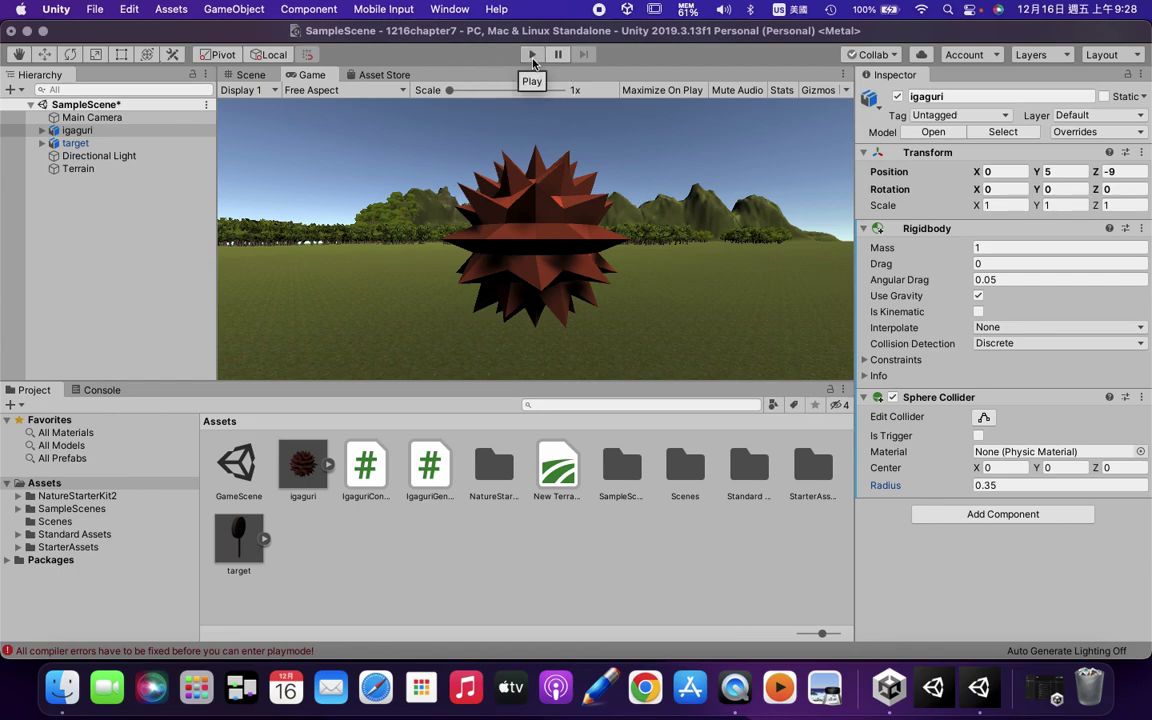
pyautogui.click(533, 56)
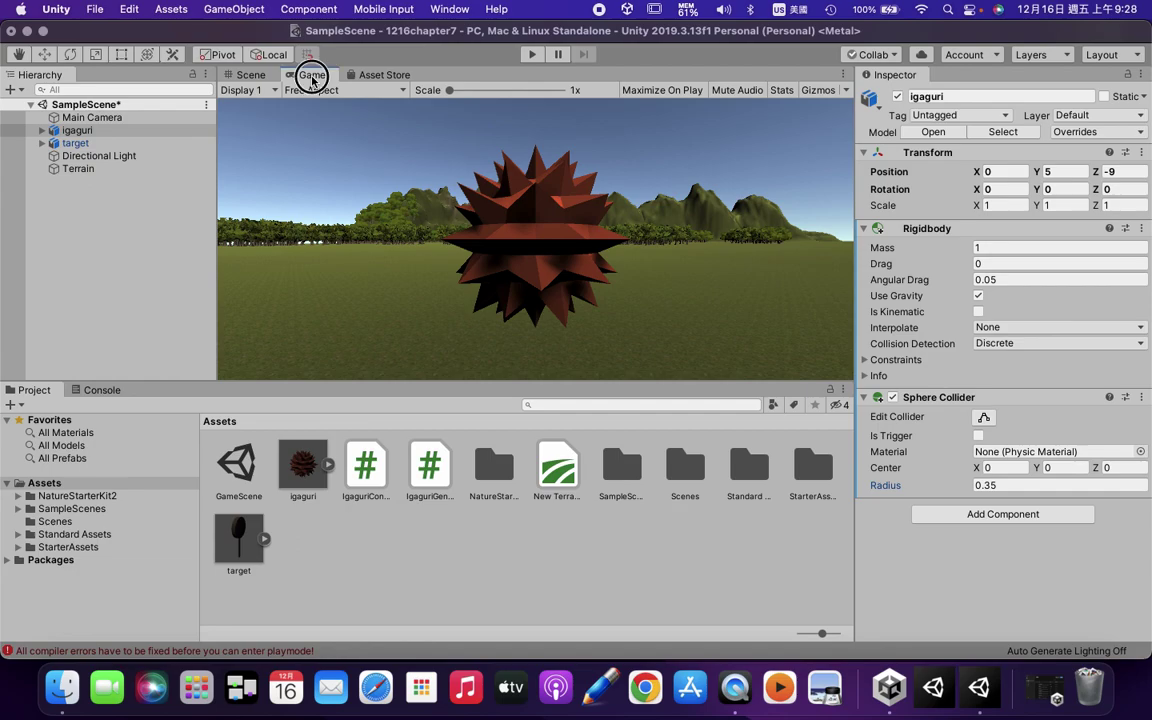
pyautogui.click(249, 75)
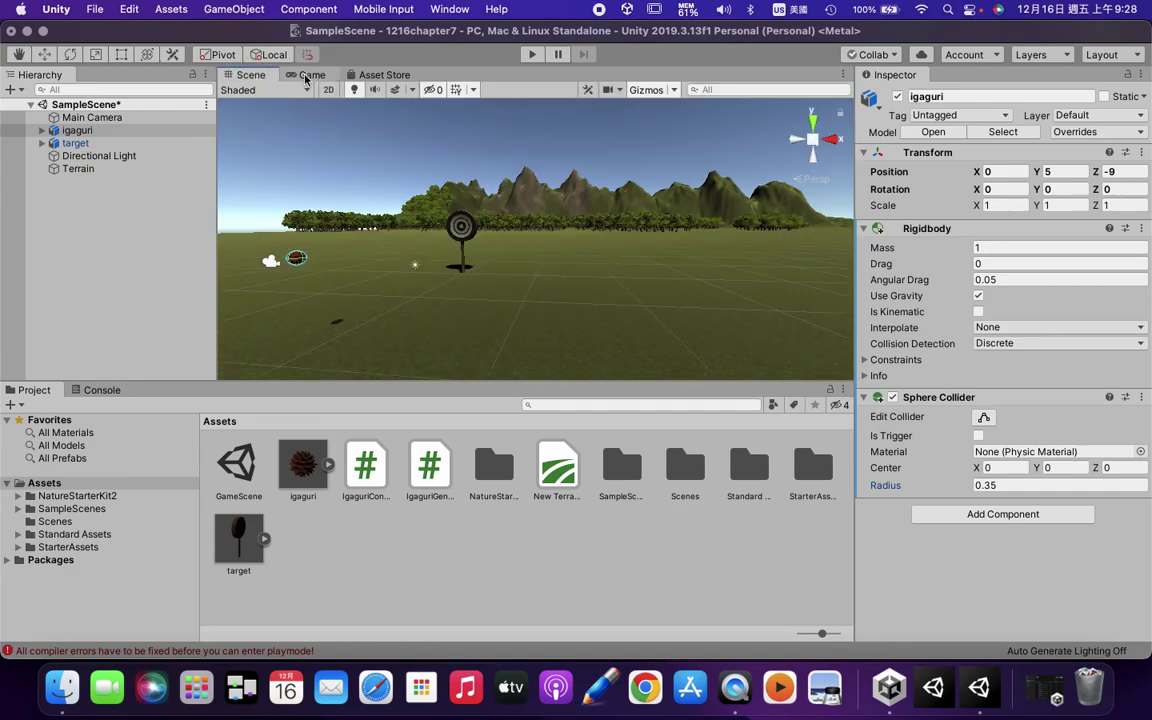
pyautogui.click(286, 74)
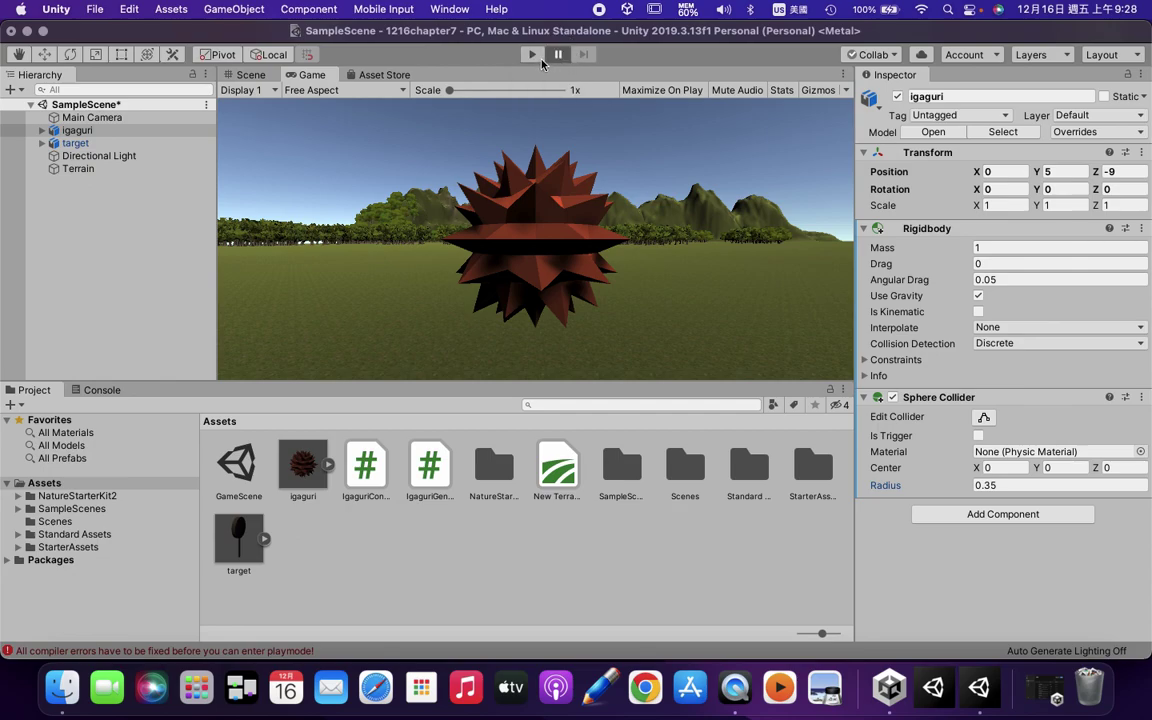
pyautogui.click(532, 55)
# Disable Use Gravity on igaguri's Rigidbody and reselect igaguri in the scene
pyautogui.click(978, 296)
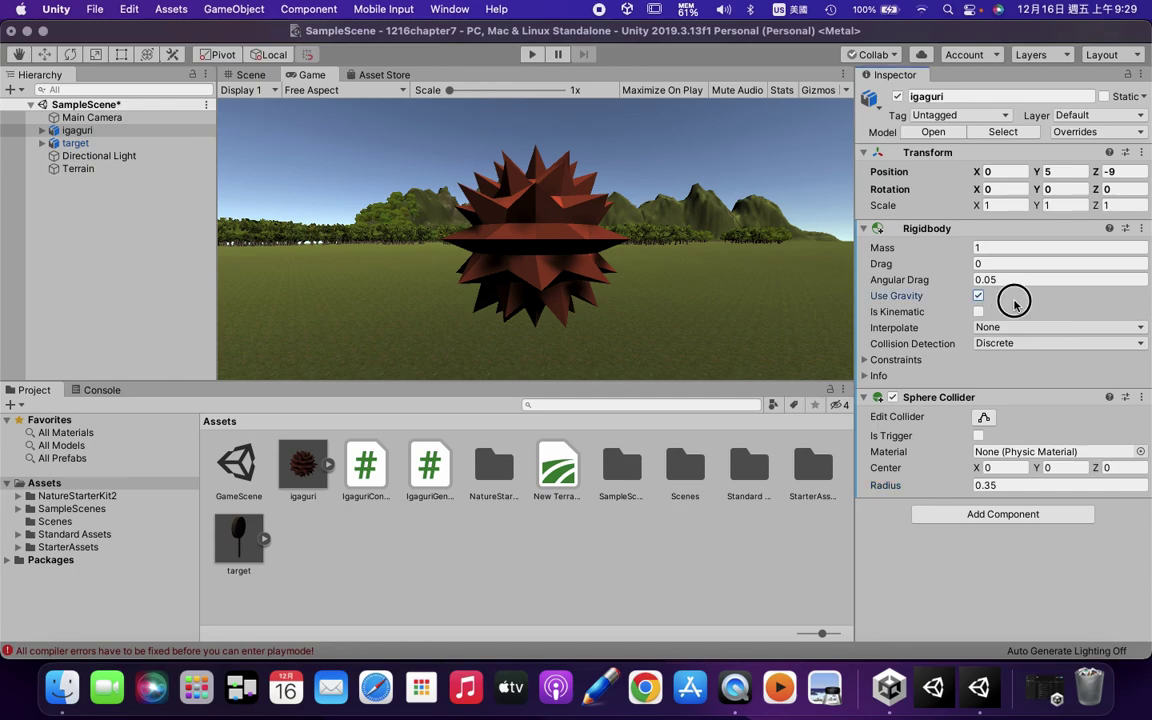
pyautogui.click(78, 131)
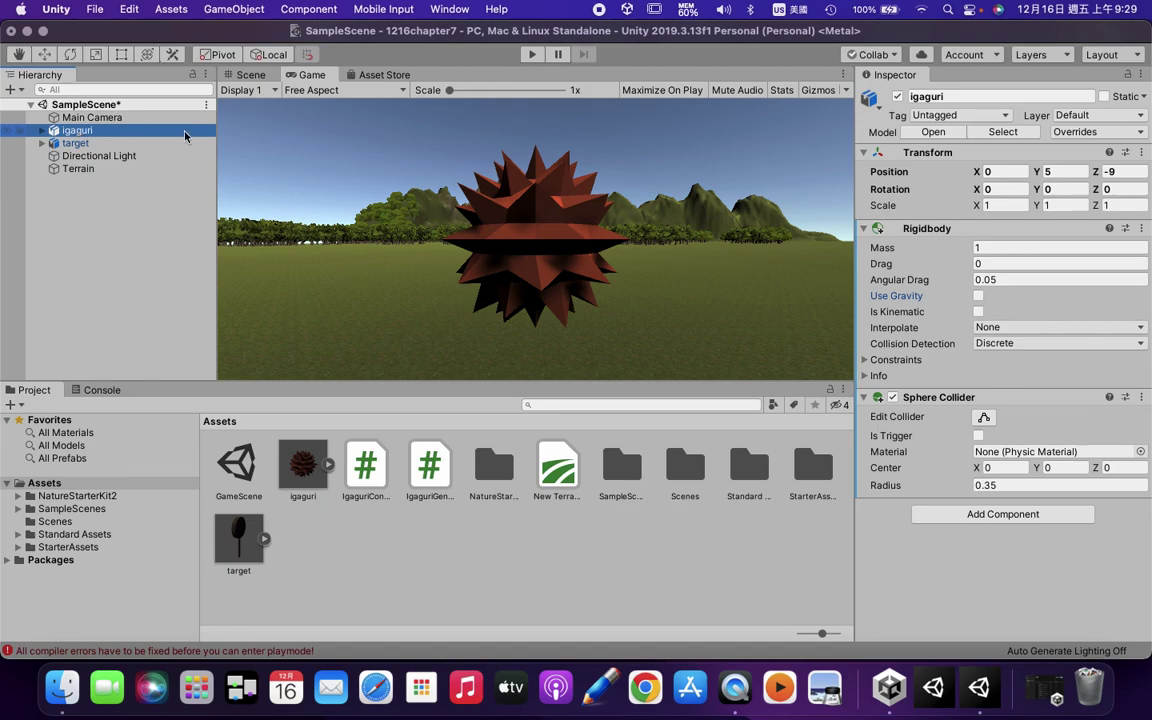